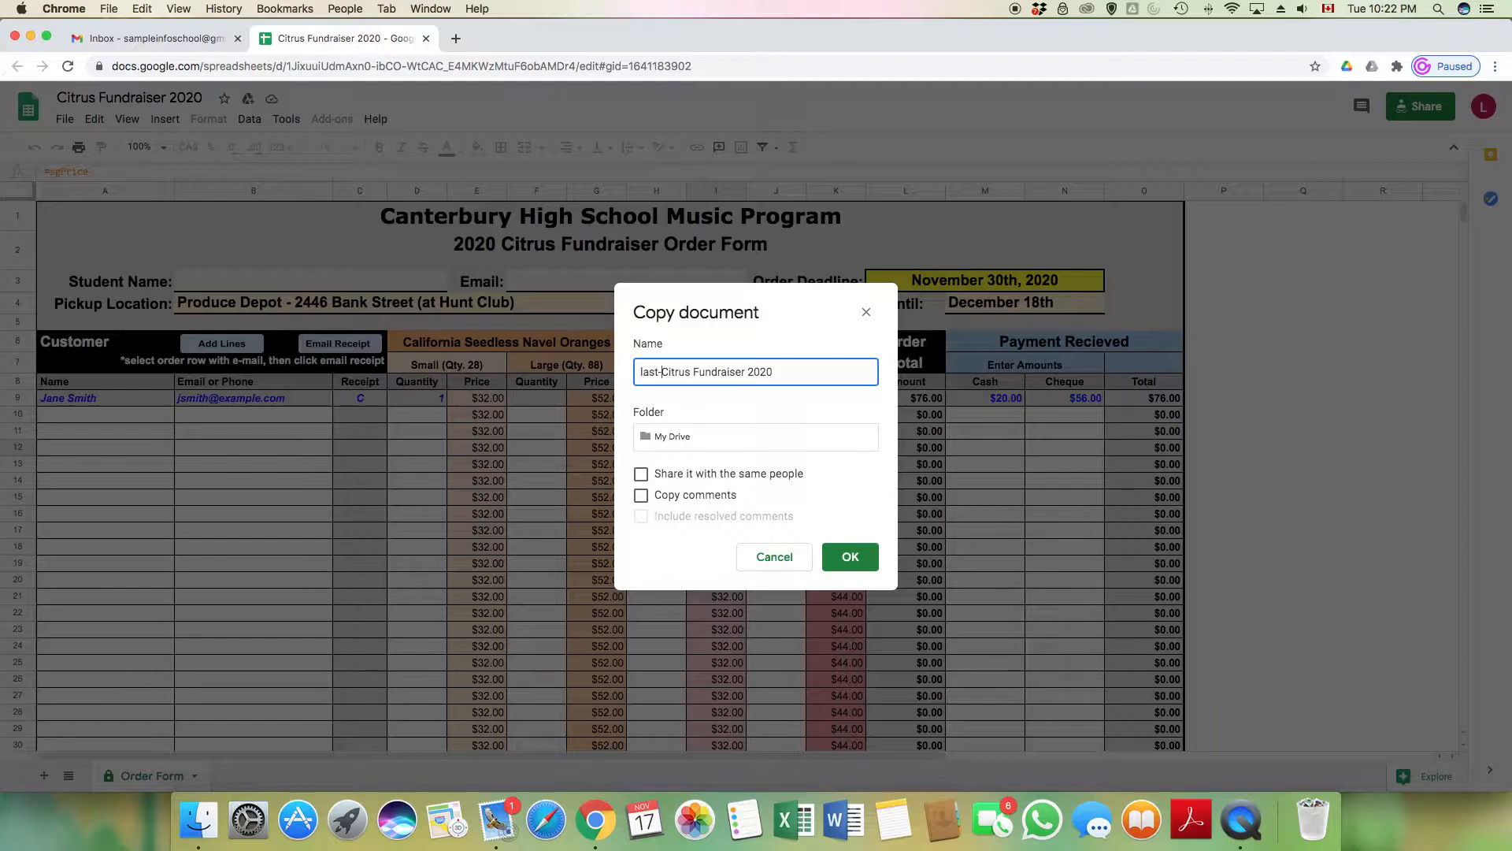
Name the copy 'last-First-1-Citrus Fundraiser 2020' and create it
text(-1-)
click(851, 561)
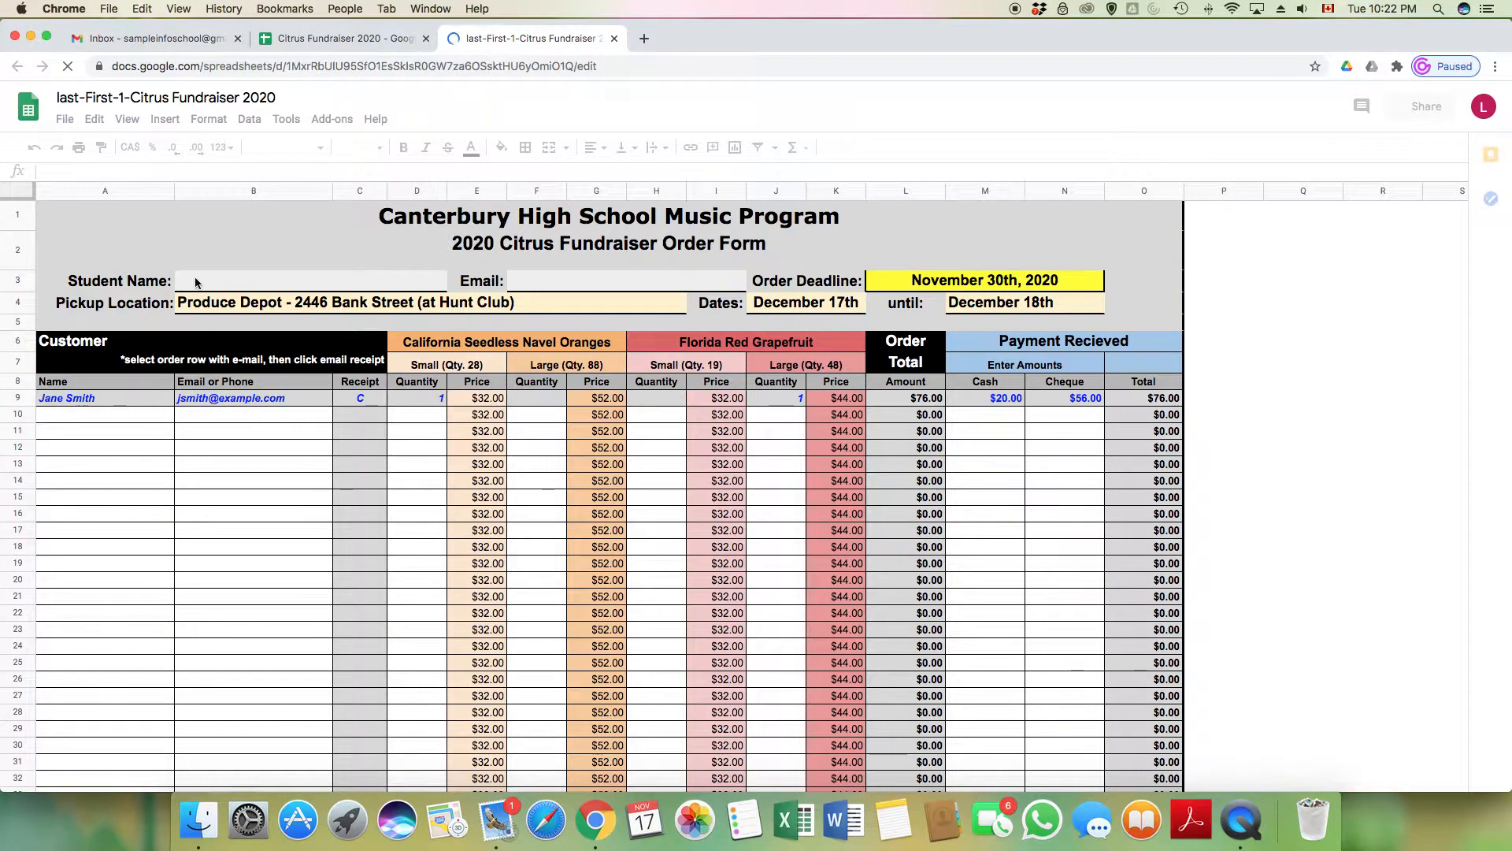
Enter the student's name in B3 and the student's email beside it
click(197, 284)
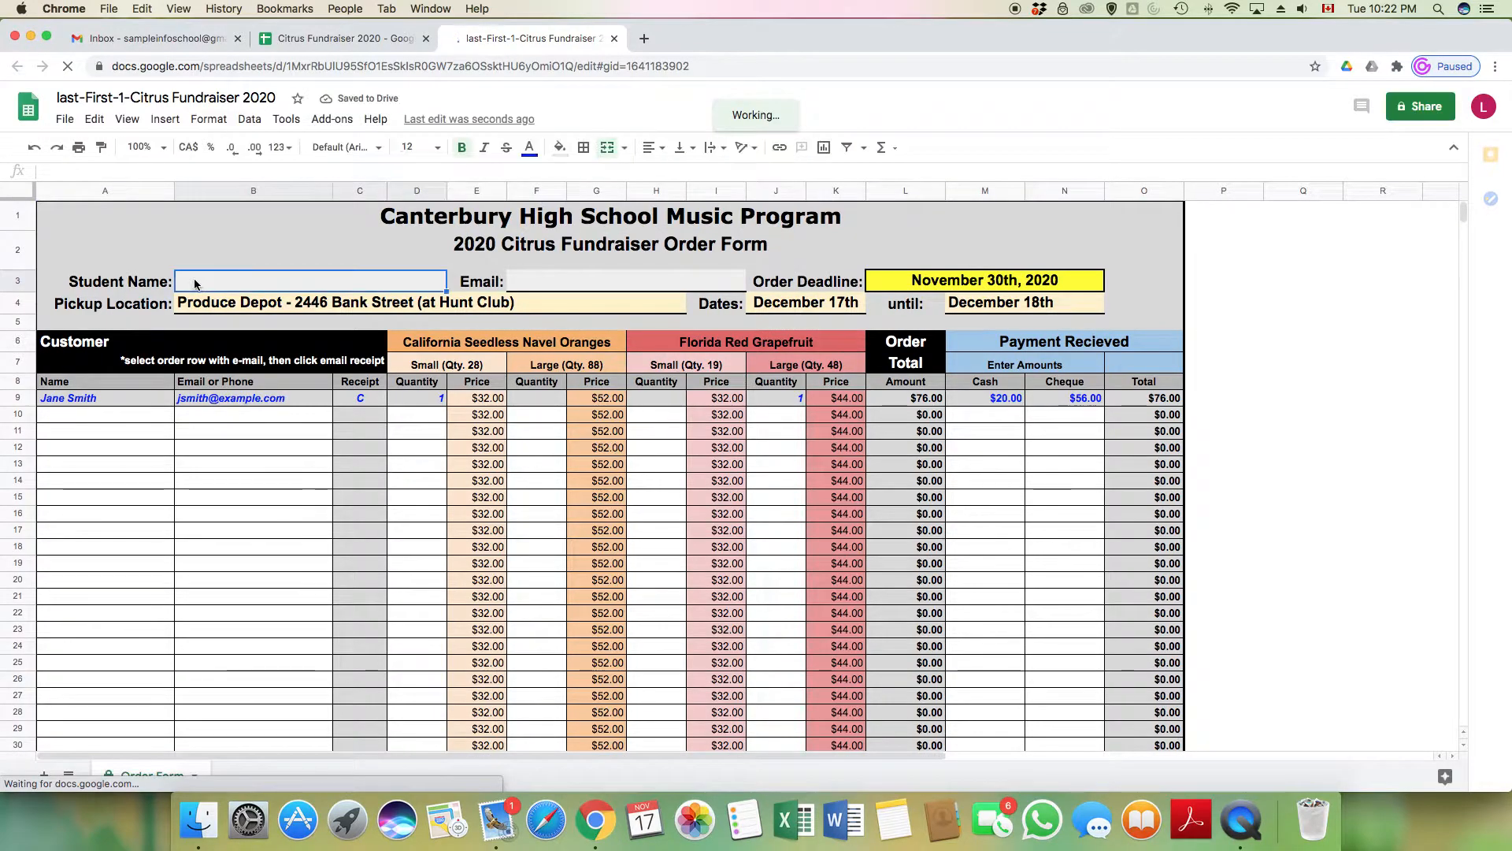
text(Firs)
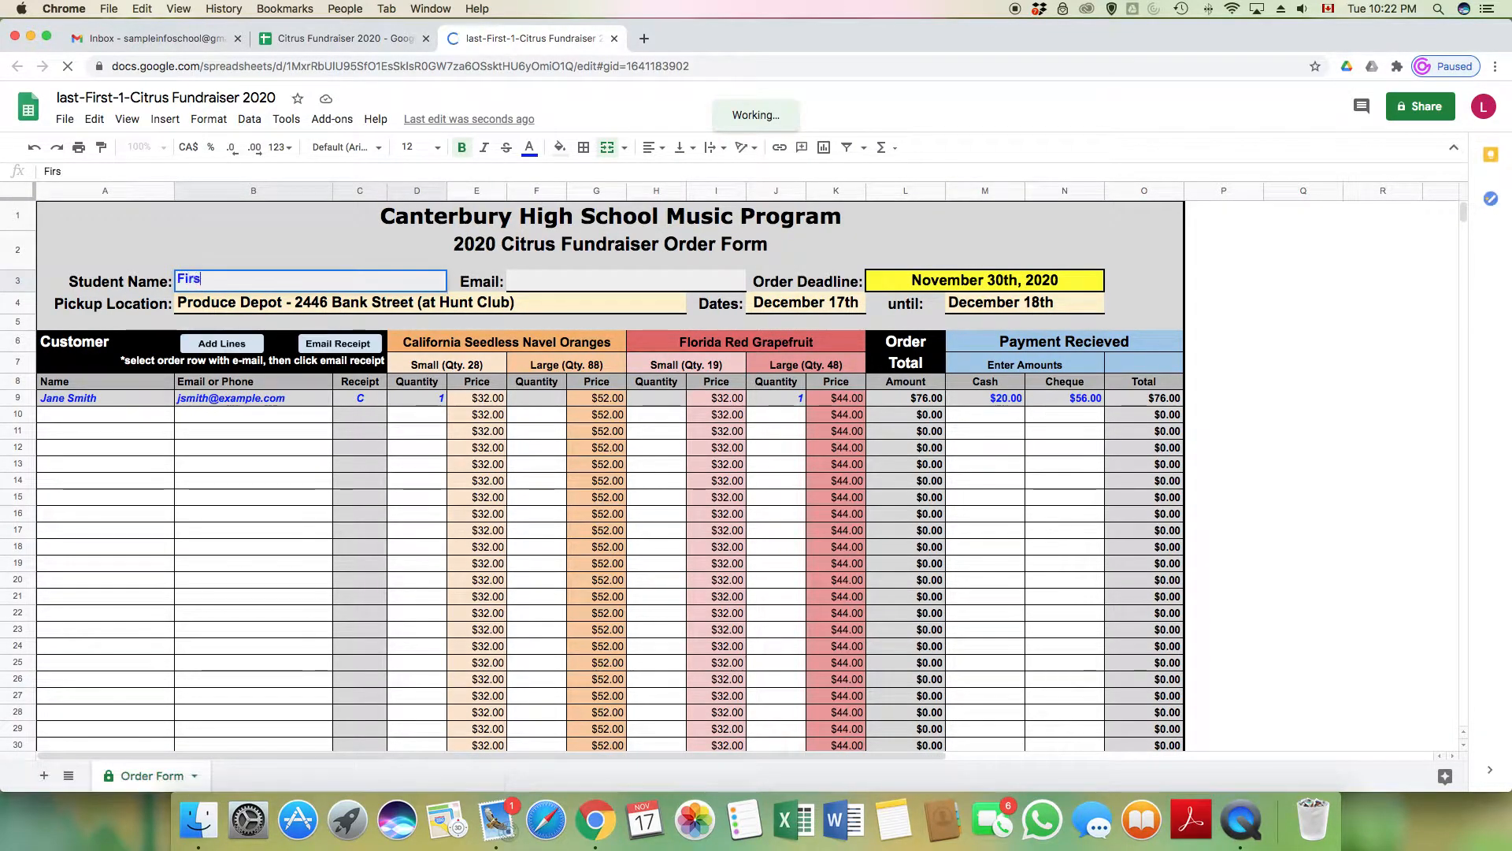
text(t Last)
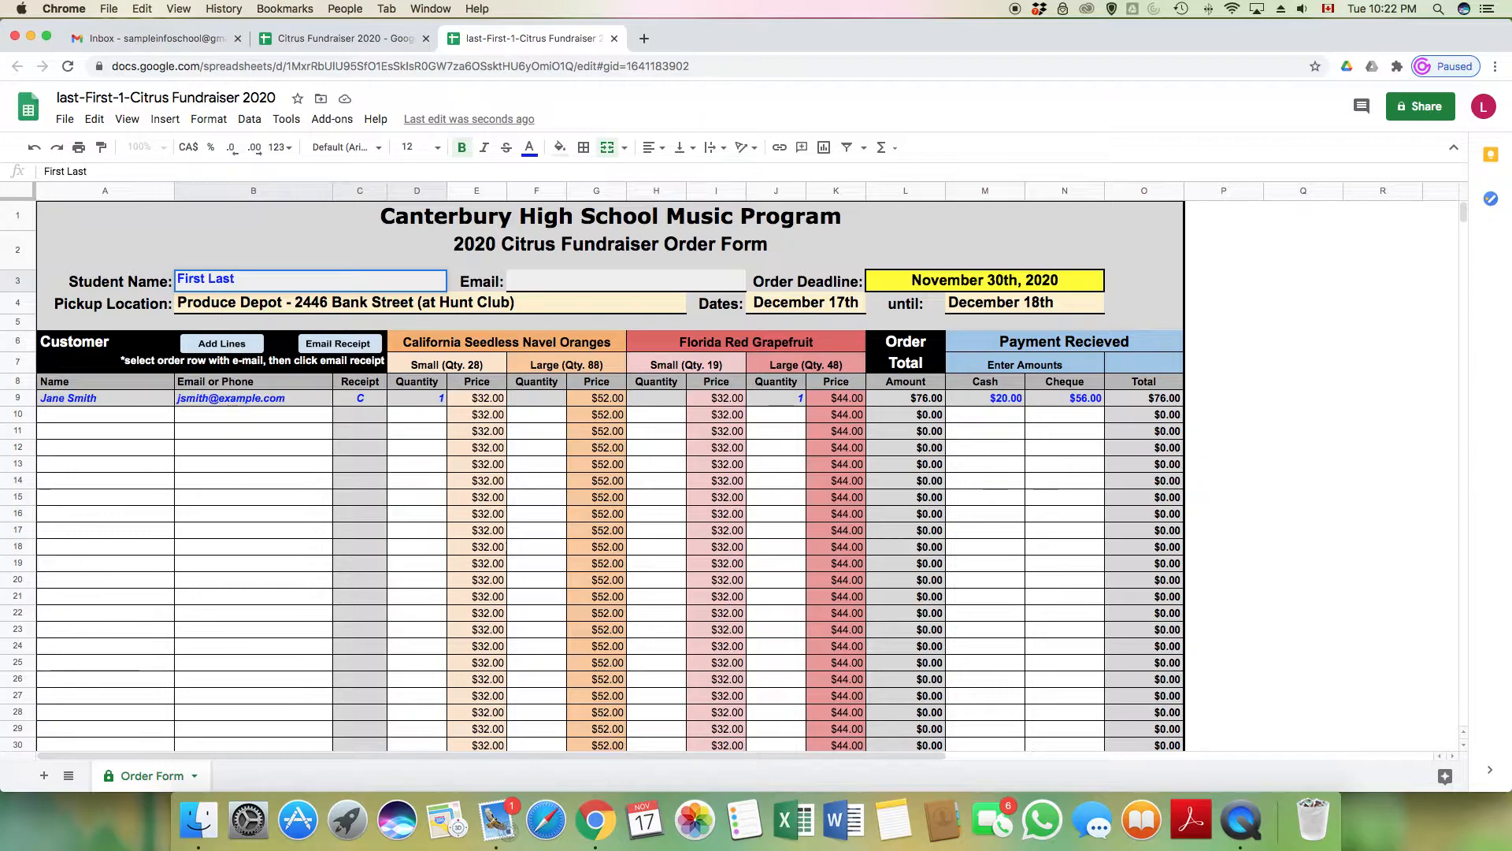
click(523, 282)
text(name@gmail.com)
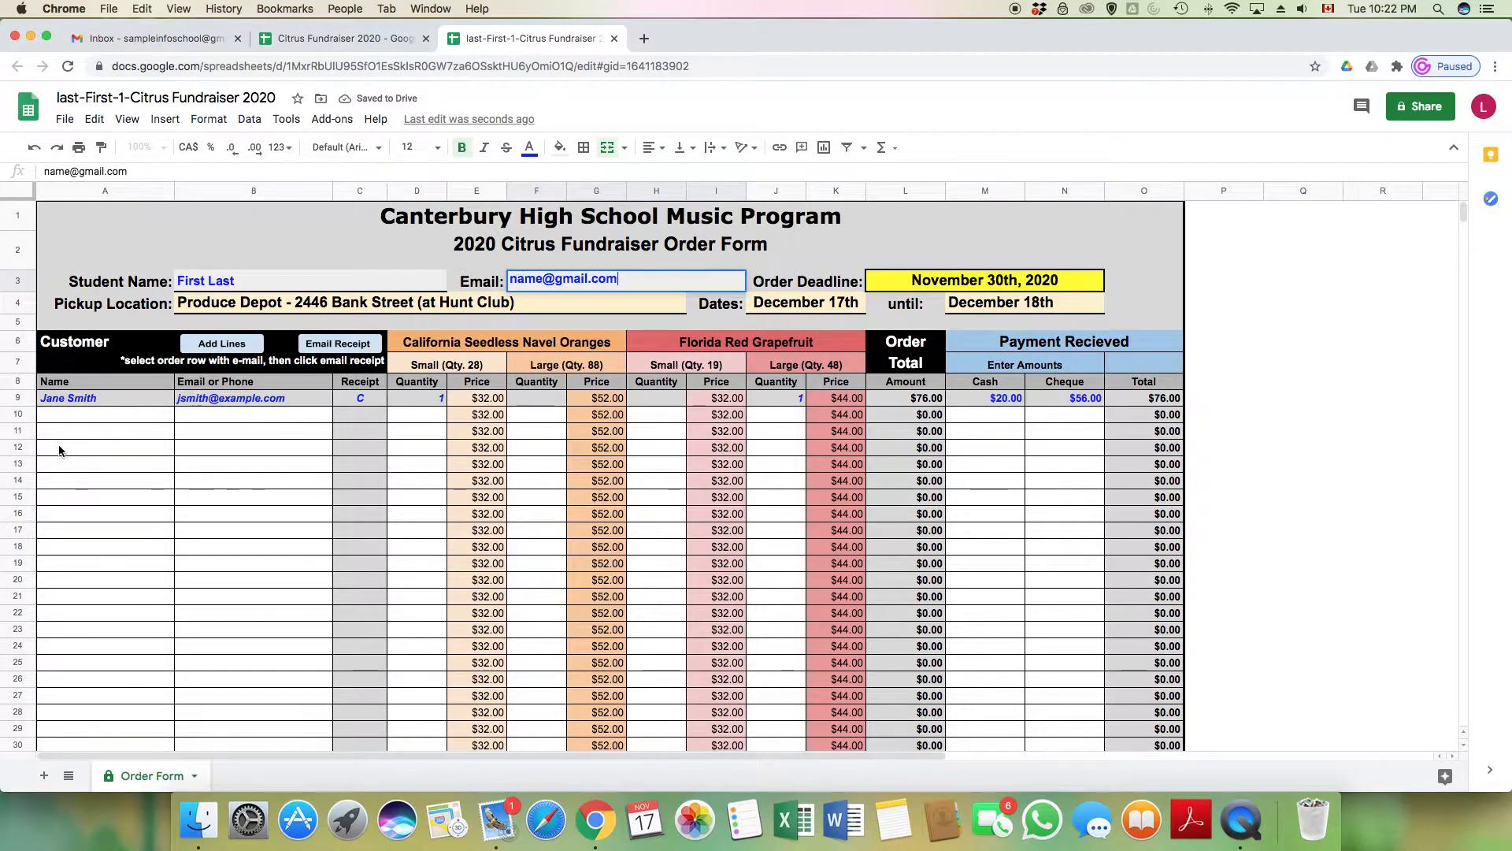
Add Grandma as the customer in row 10 with receipt type S
click(71, 415)
text(Grandma)
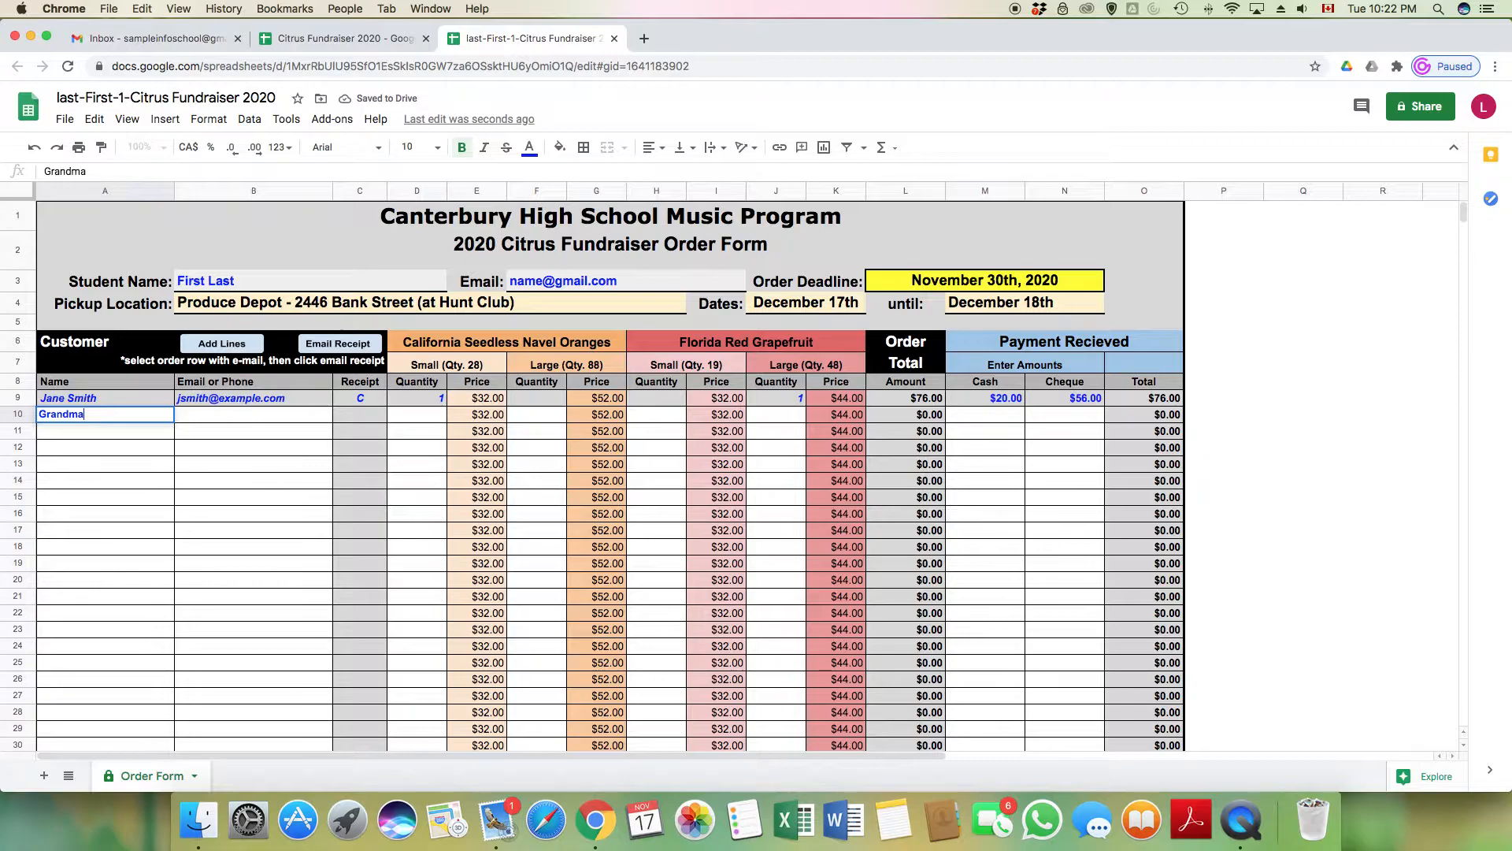
text(<)
key(BackSpace)
text('s name)
key(Tab)
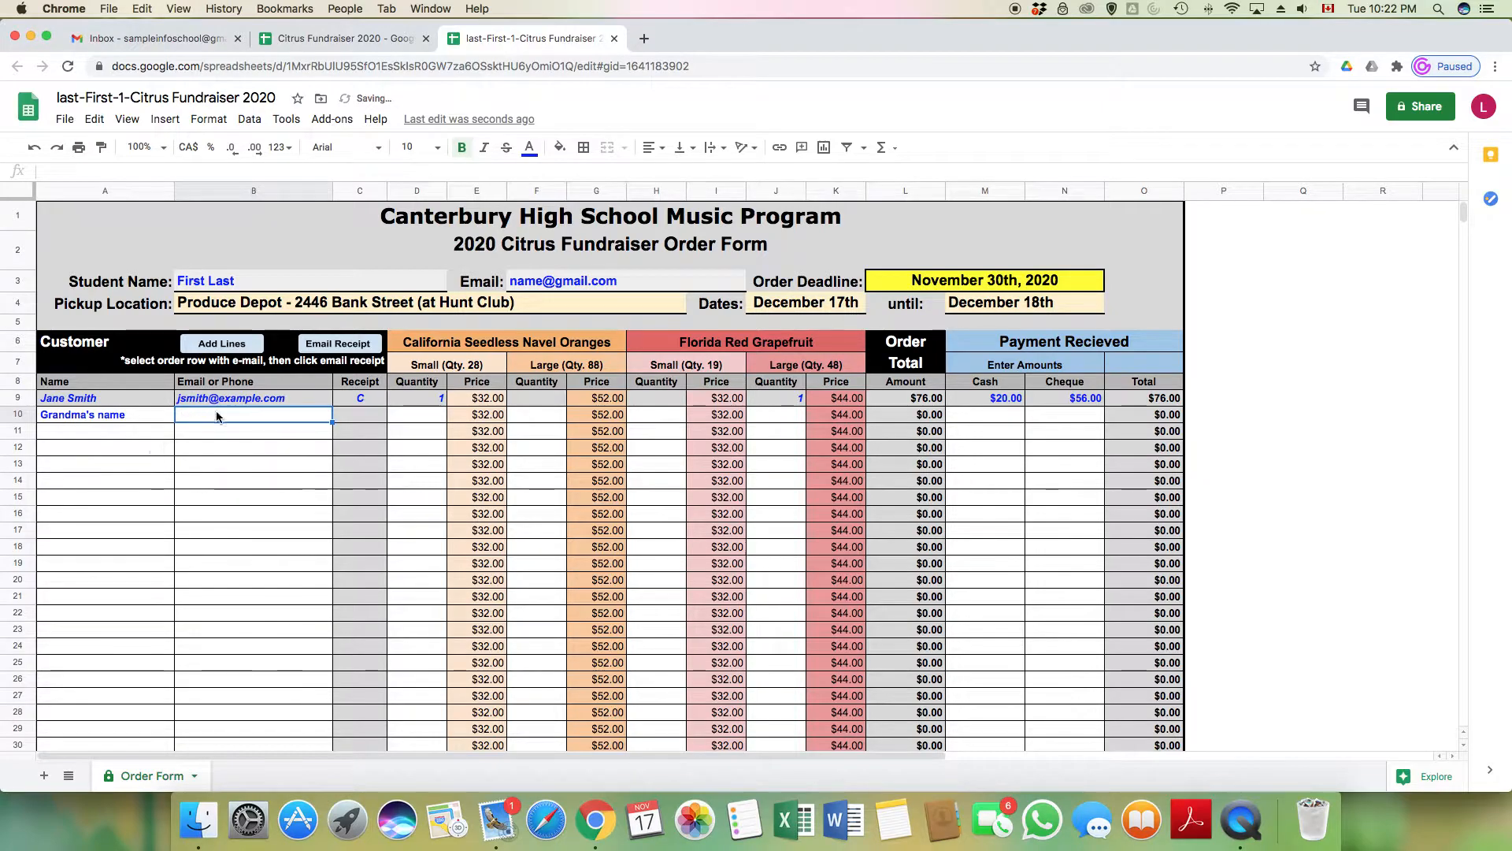
click(370, 416)
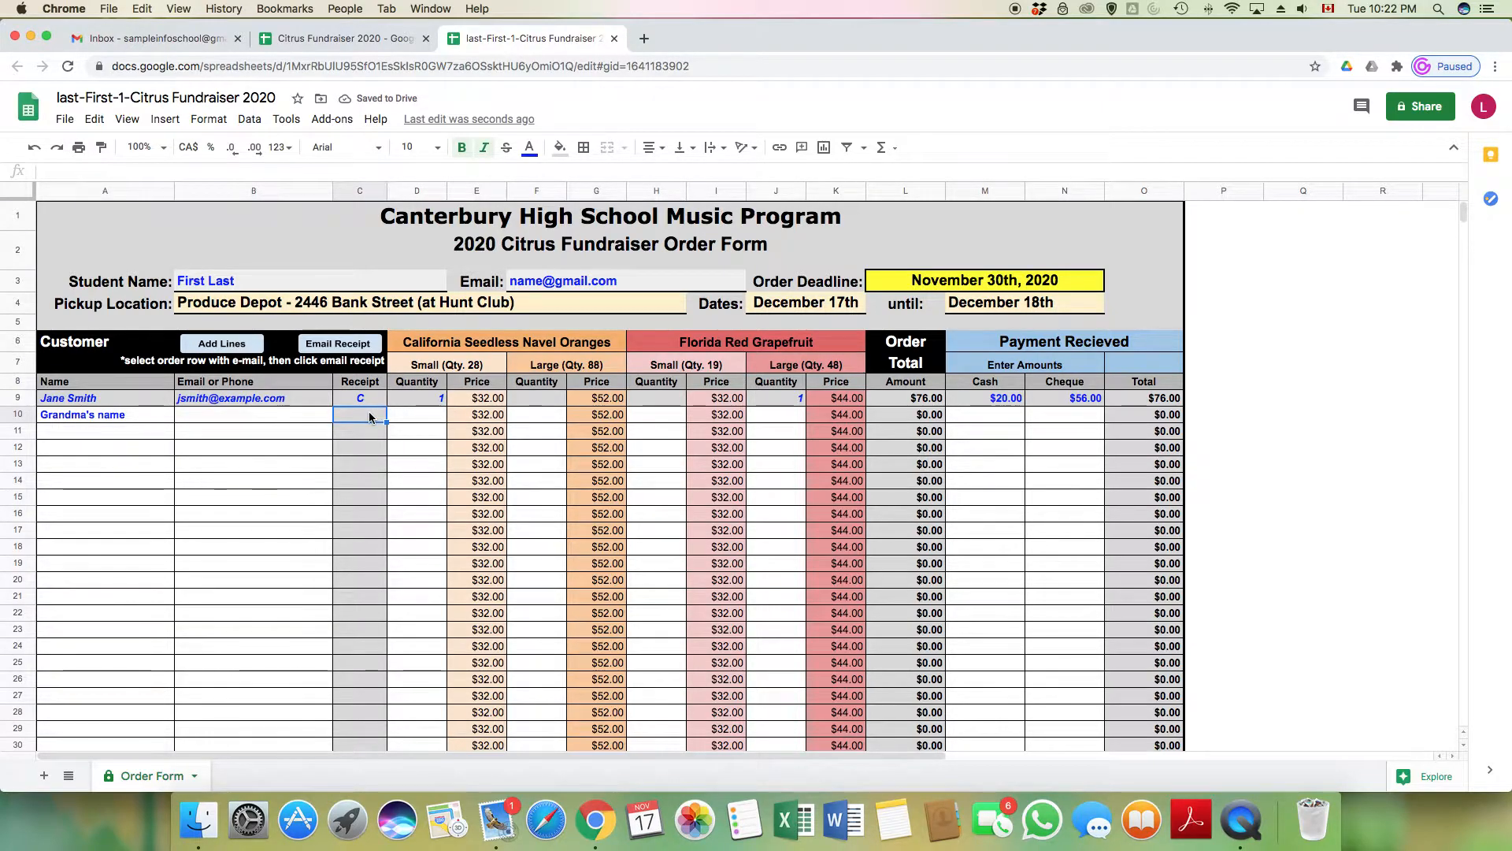
text(S)
Order one small orange and one small grapefruit for Grandma, paid $64.00 by cheque
click(433, 418)
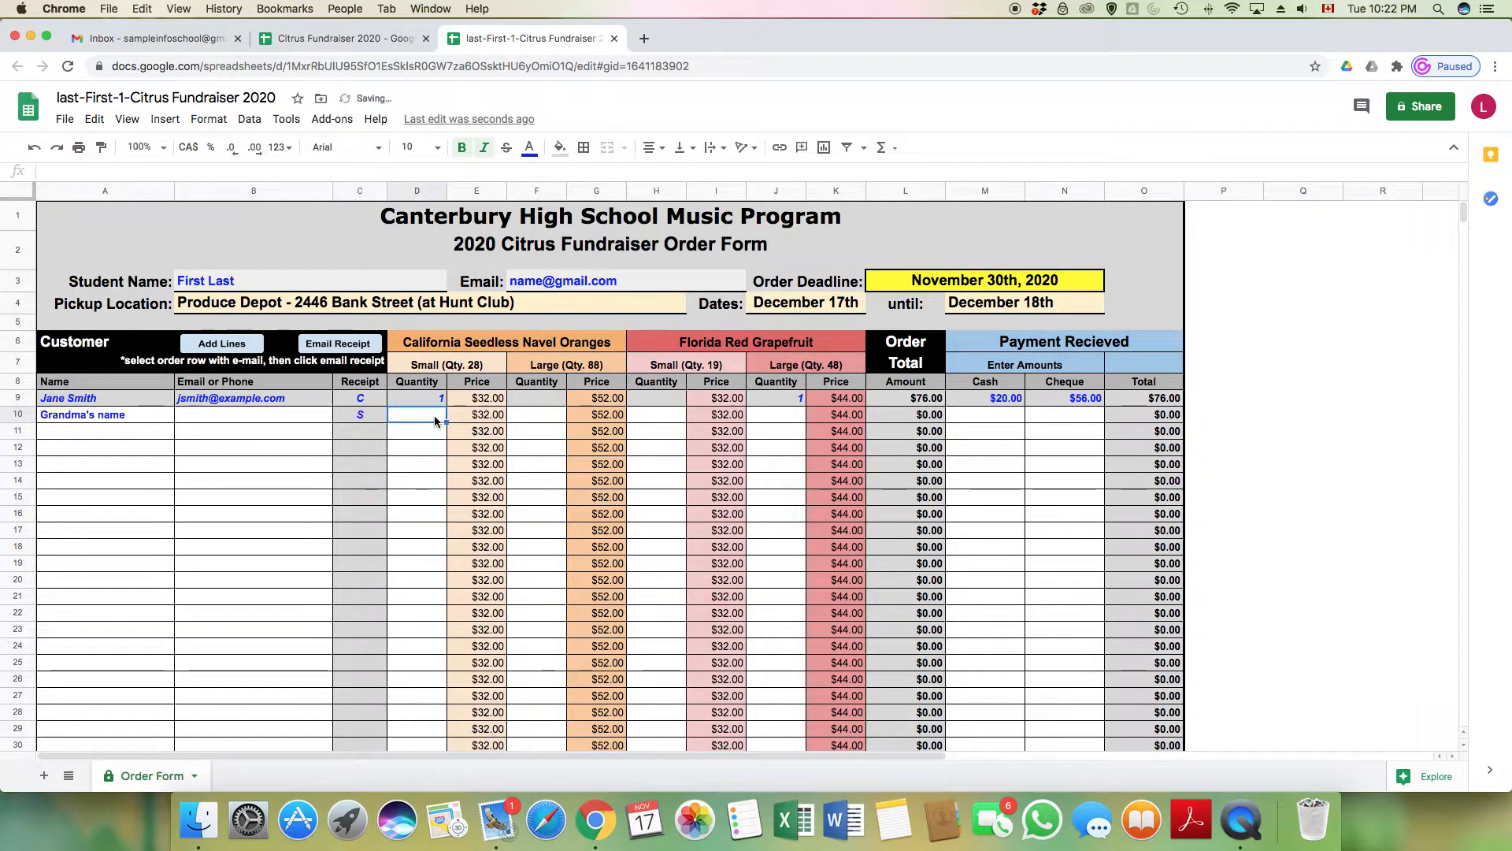
text(1)
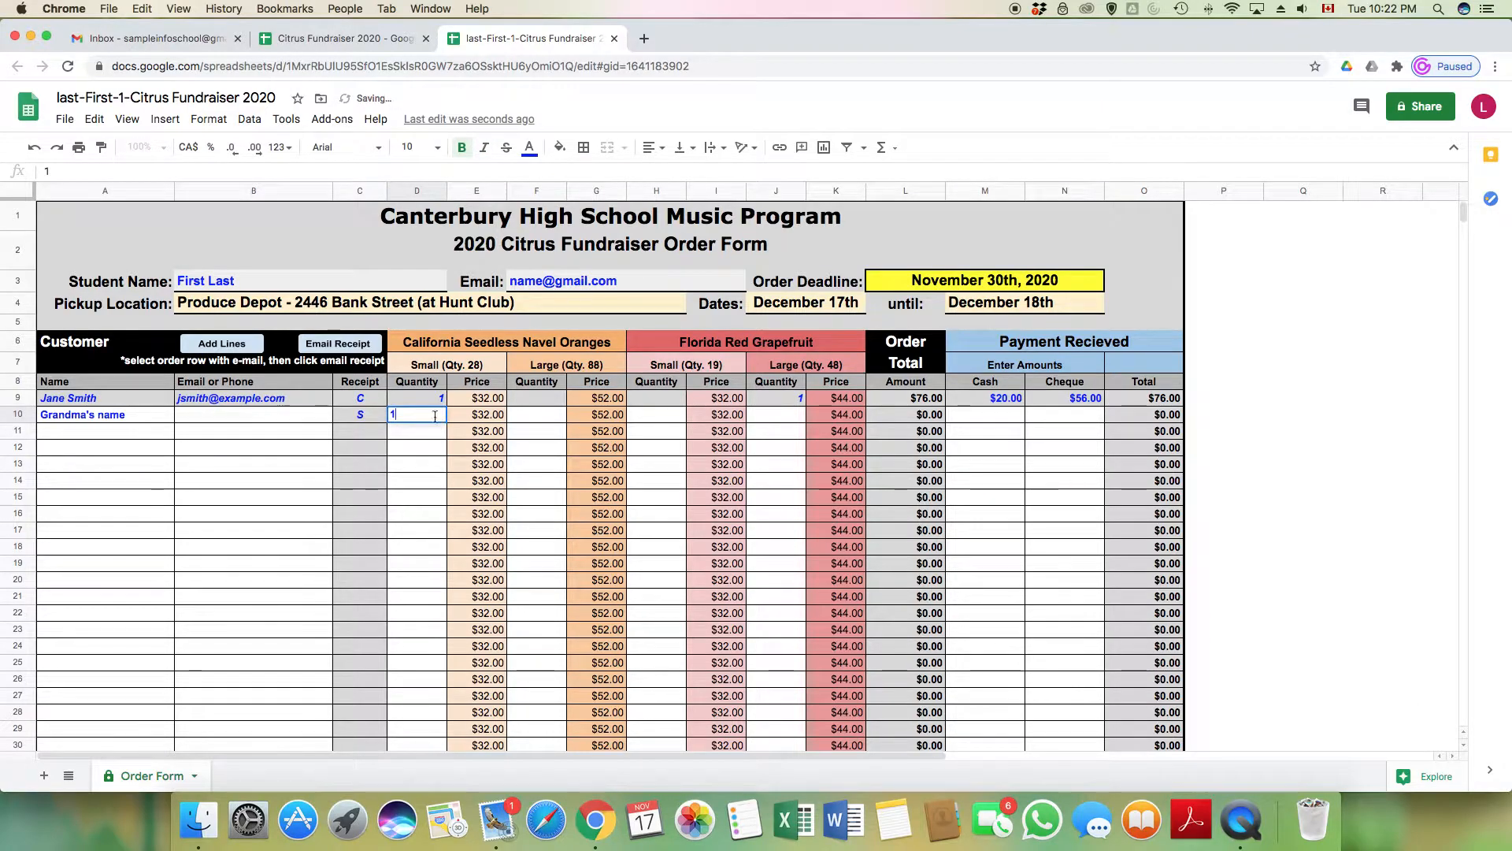
click(668, 416)
text(1)
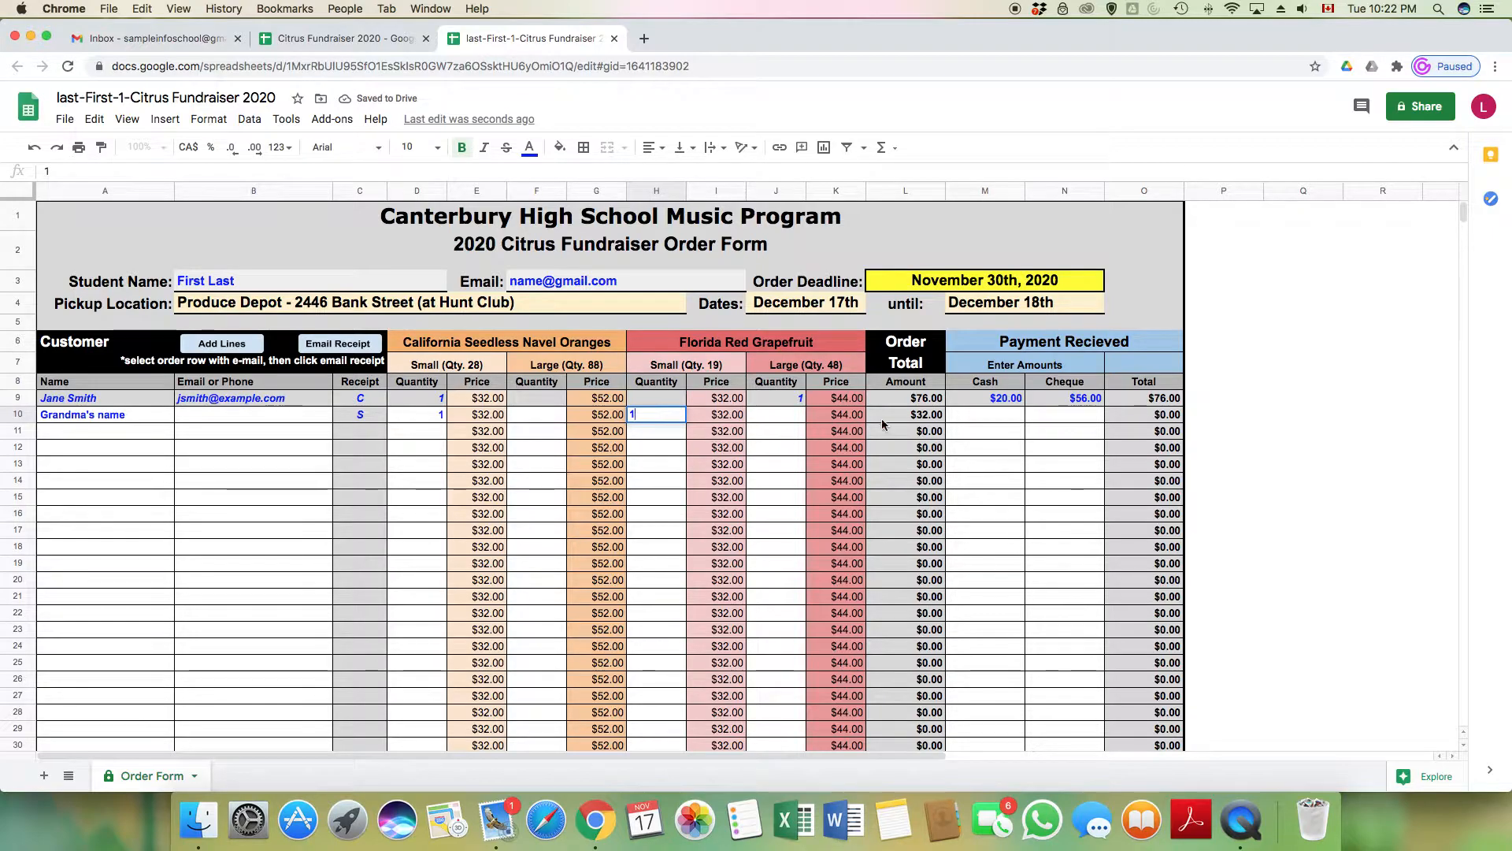
click(986, 420)
click(1073, 415)
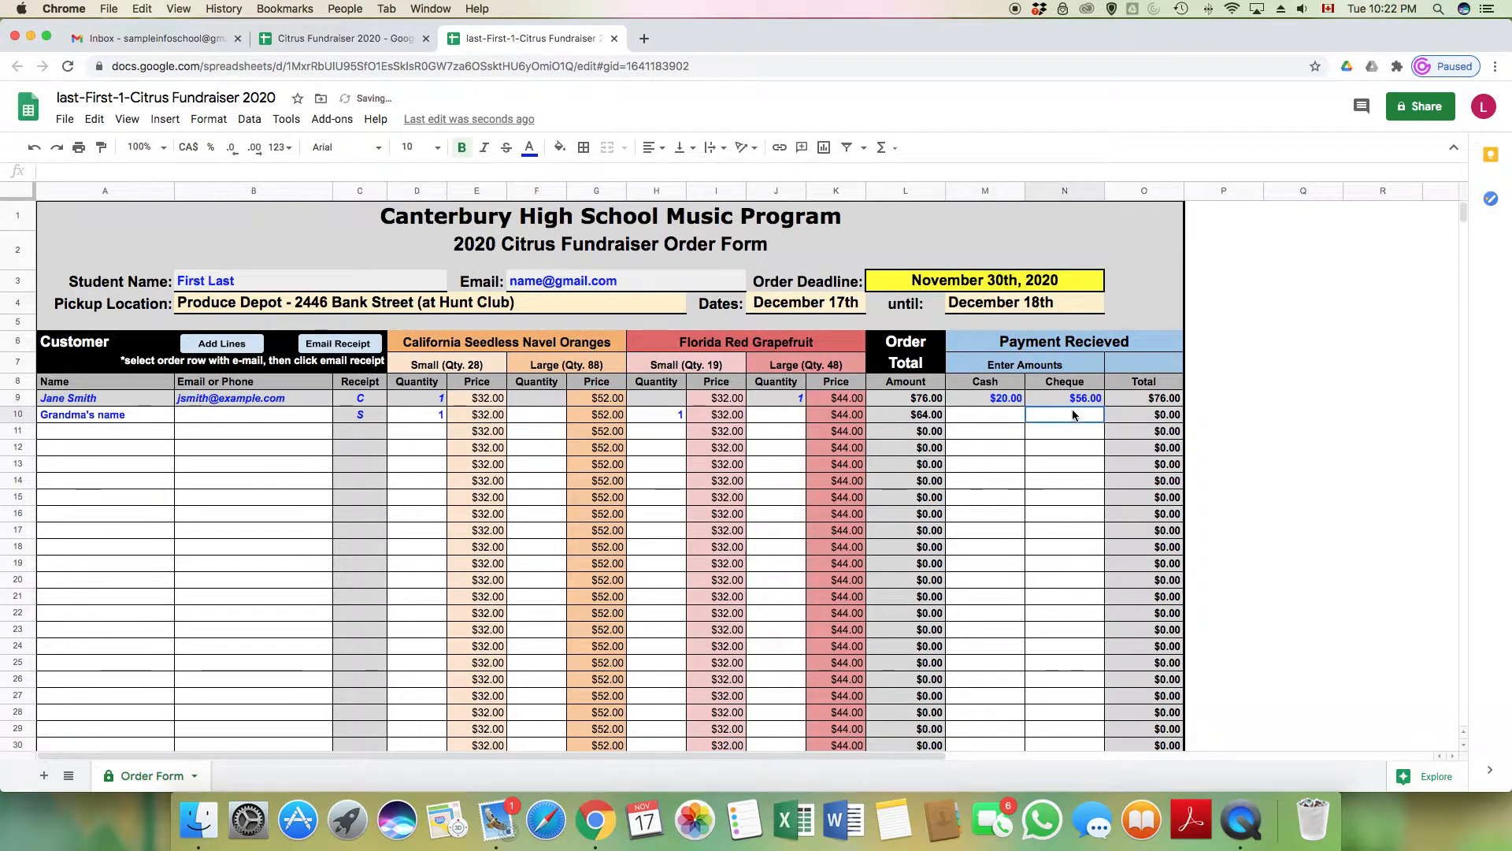
text(64.0)
key(Return)
Enter 'neighbour 1' in A11 with the customer's email and receipt type C
click(66, 431)
text(neighbour)
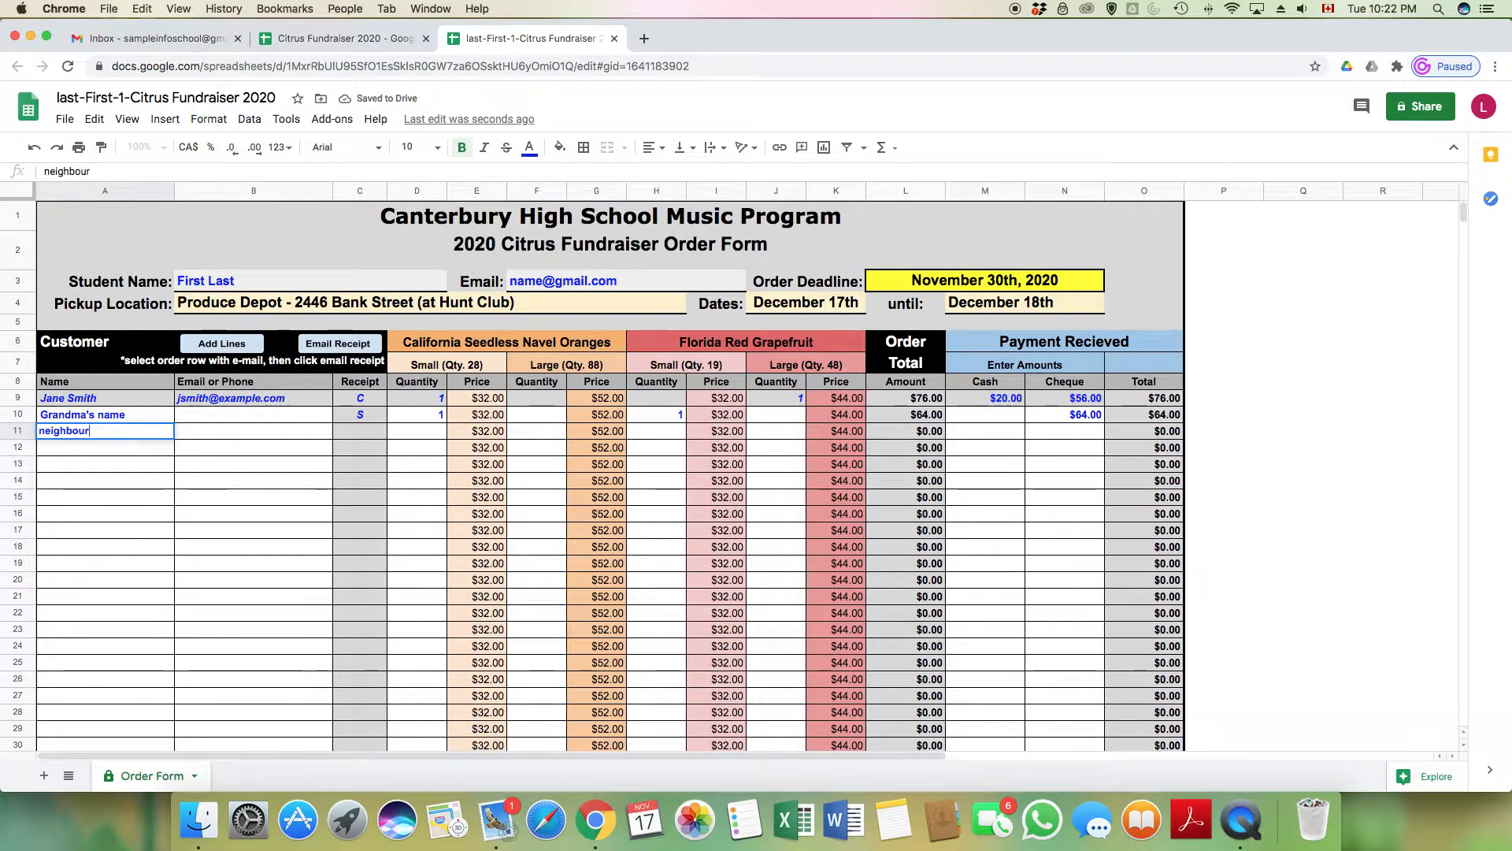
text( 1)
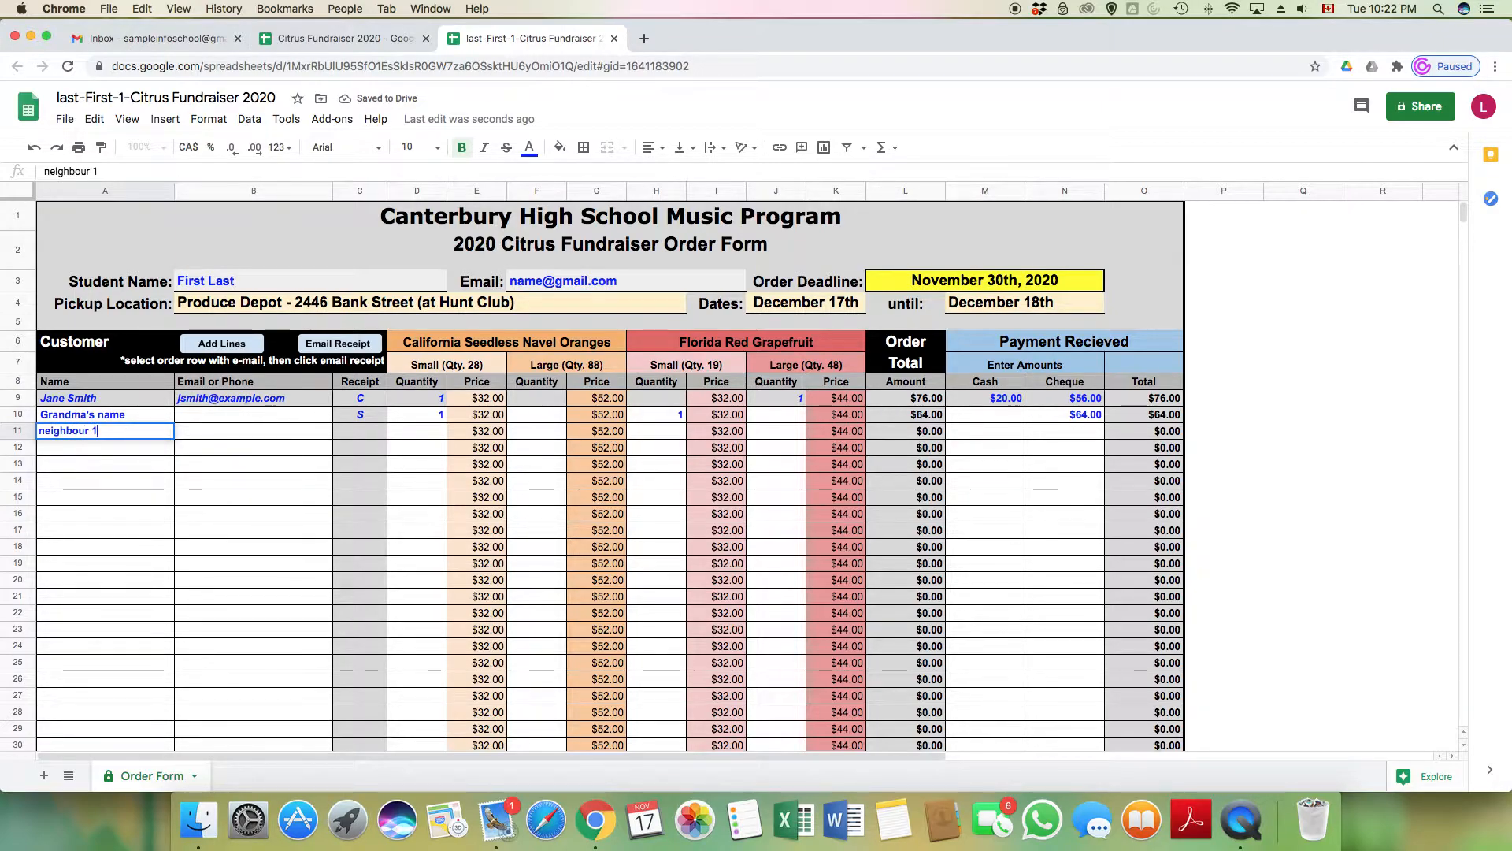
click(195, 432)
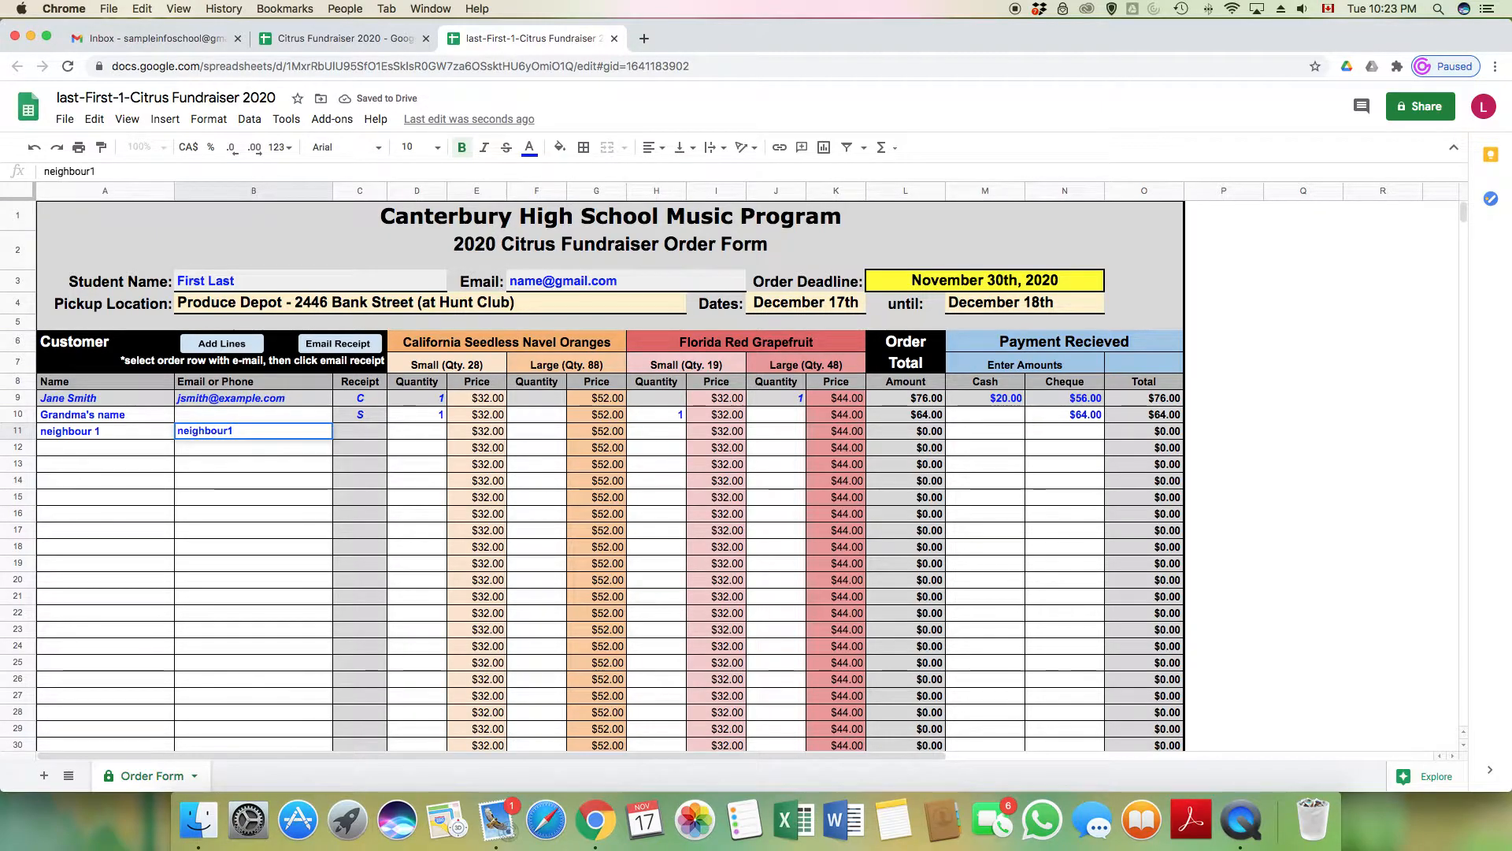
click(369, 434)
text(C)
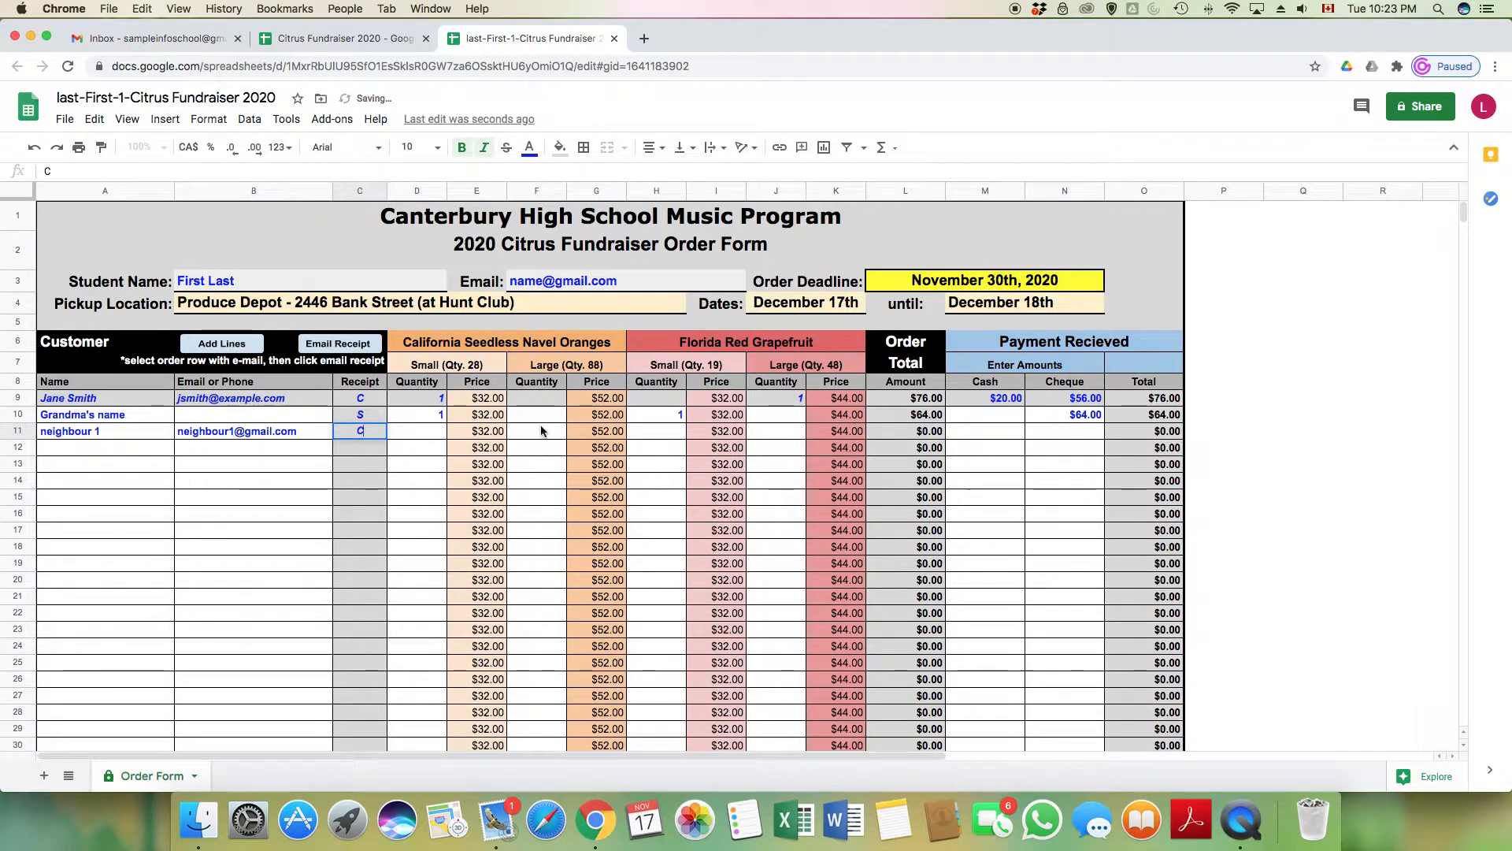
Order one large orange and one large grapefruit box, paid $96.00 in cash
click(542, 430)
text(1)
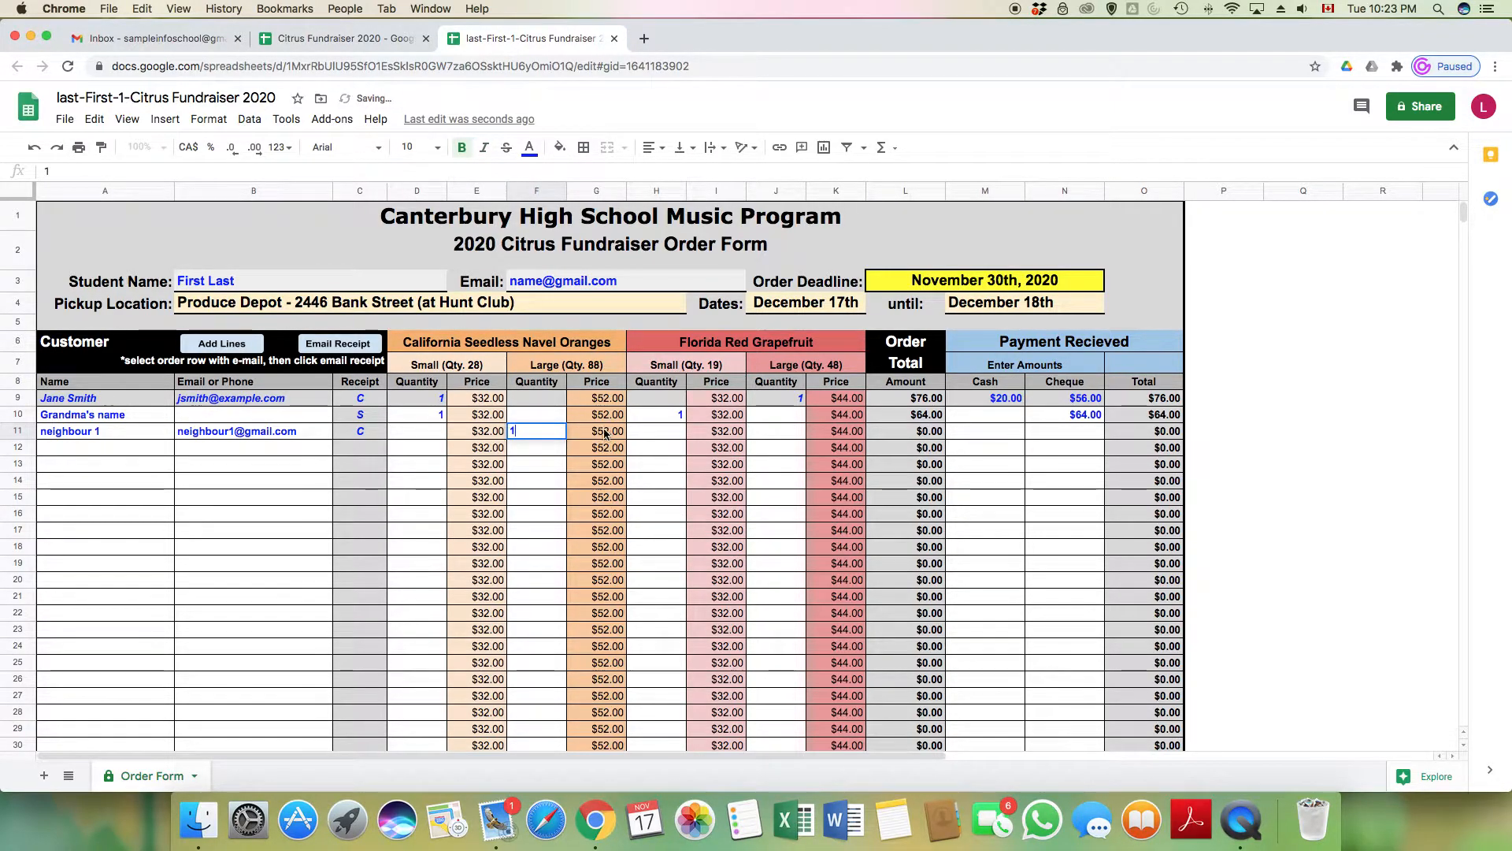
click(782, 432)
text(1)
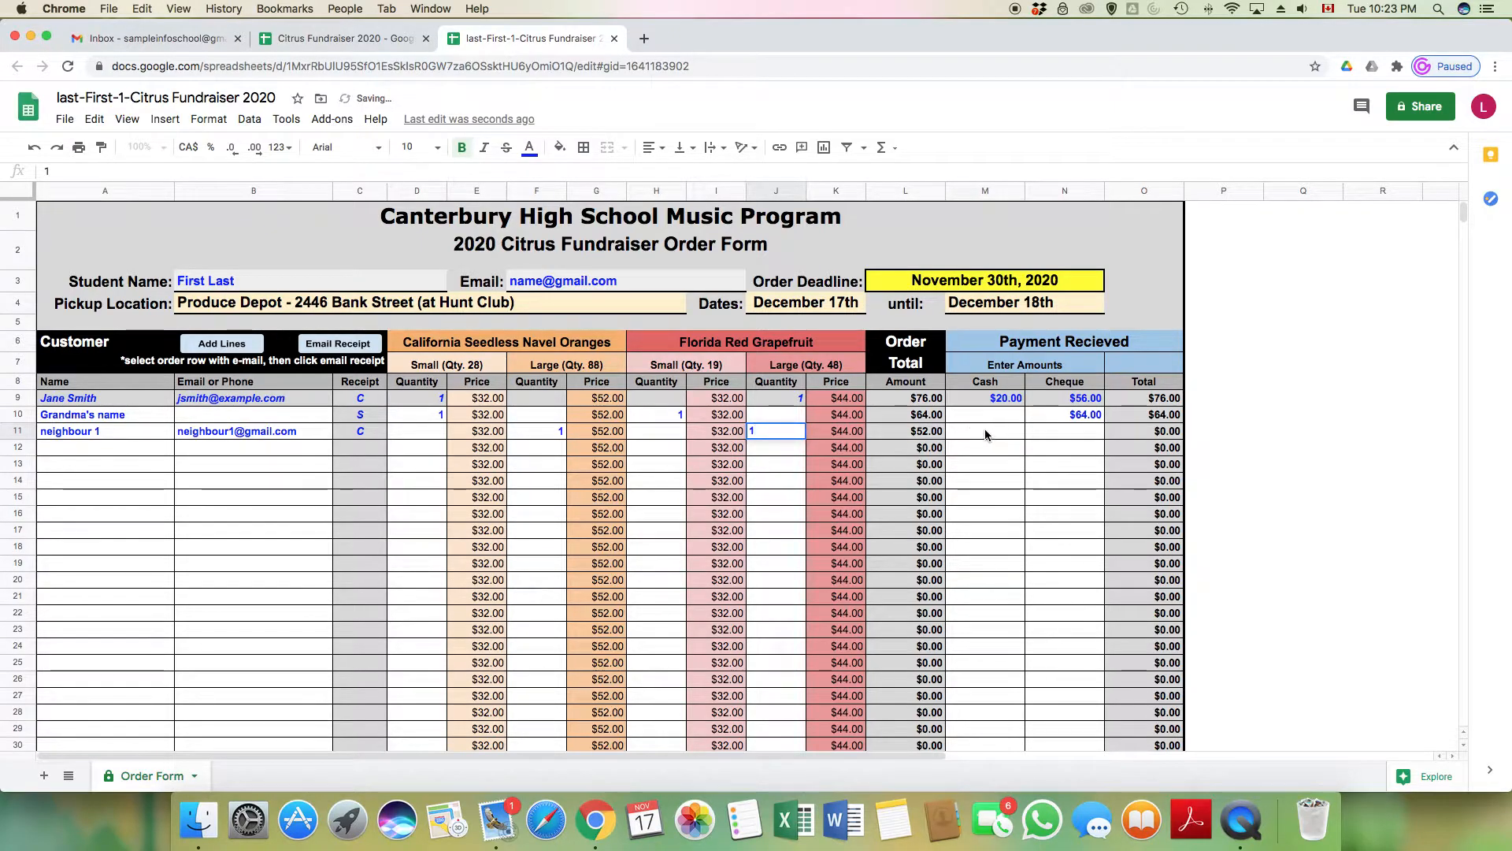
click(988, 433)
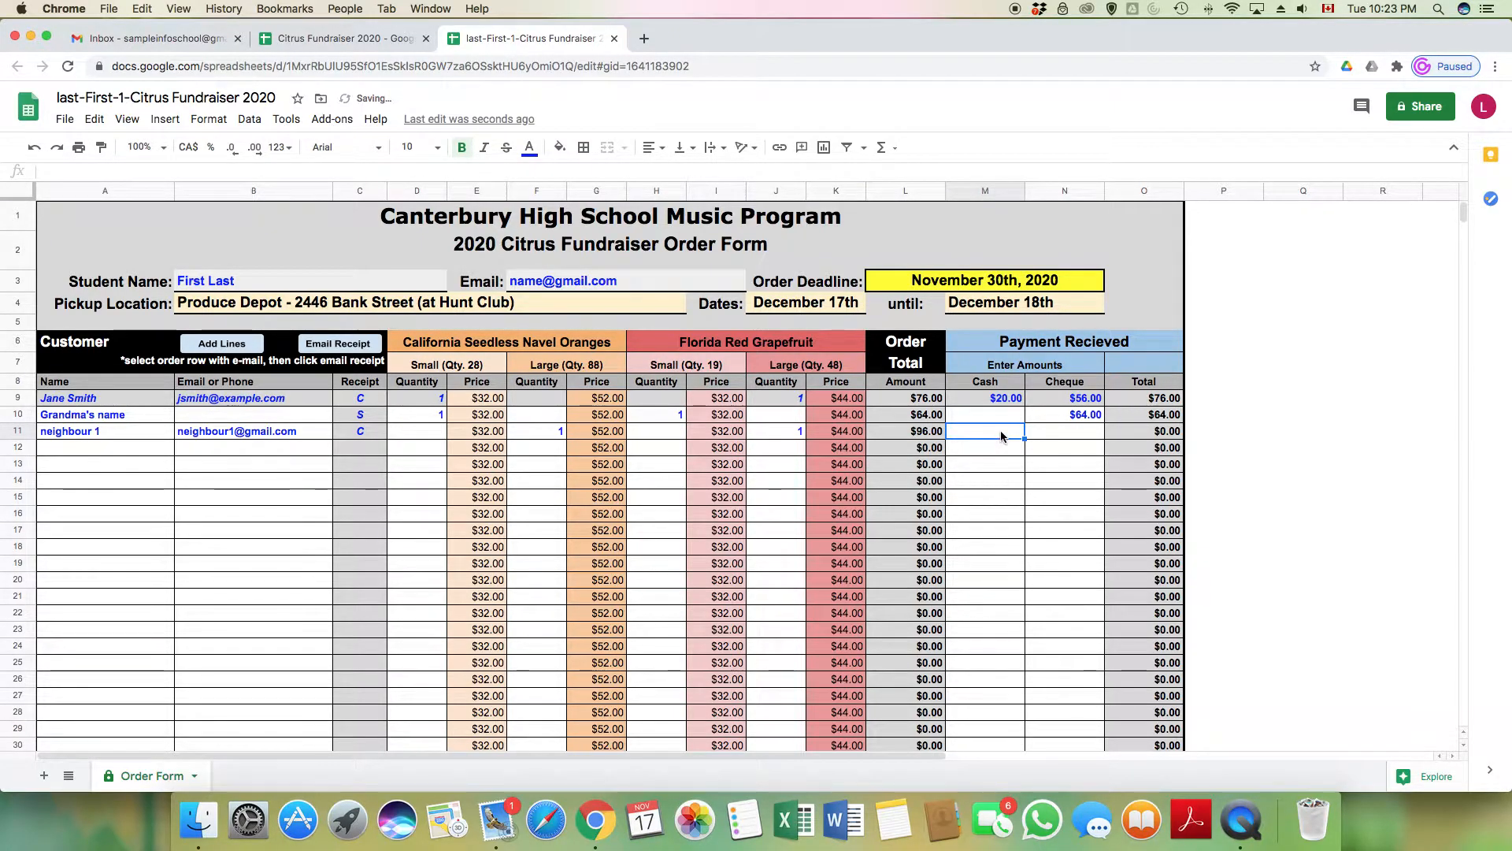
text(96.0)
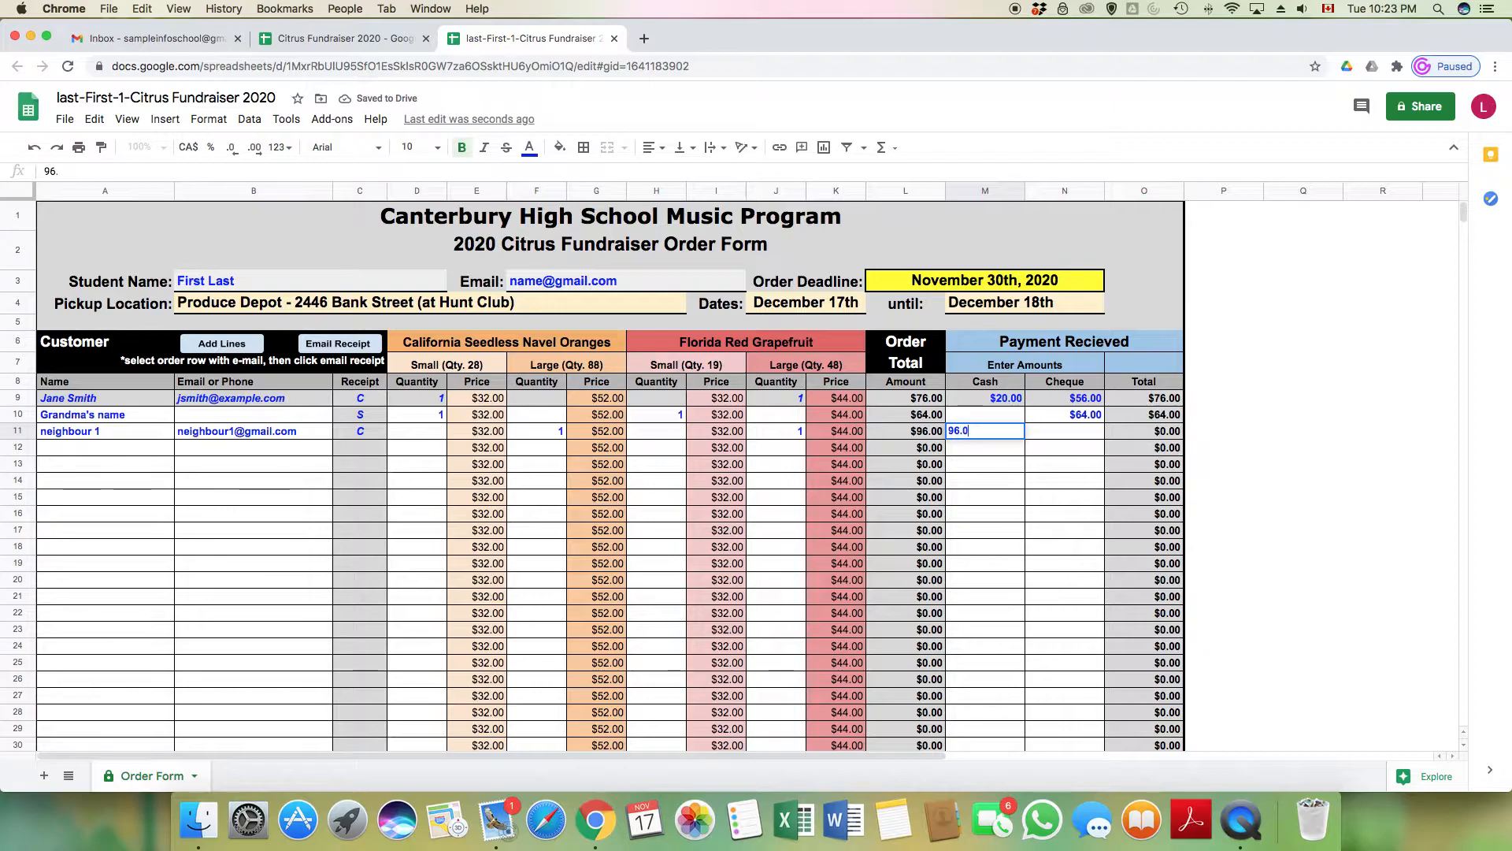
click(1086, 436)
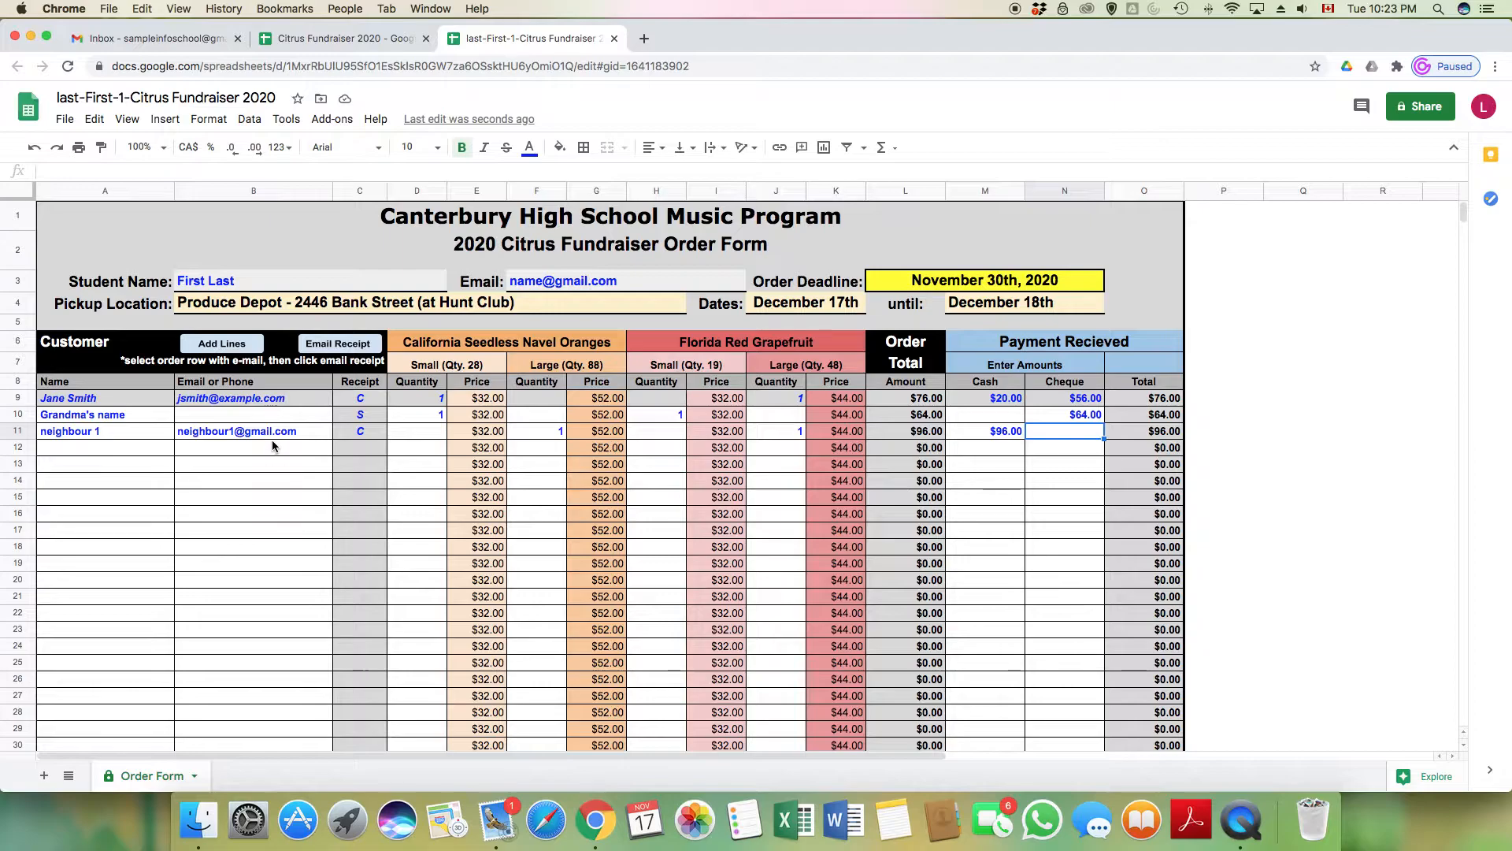
Run Email Receipt for neighbour 1's row until the script asks for authorization
click(294, 433)
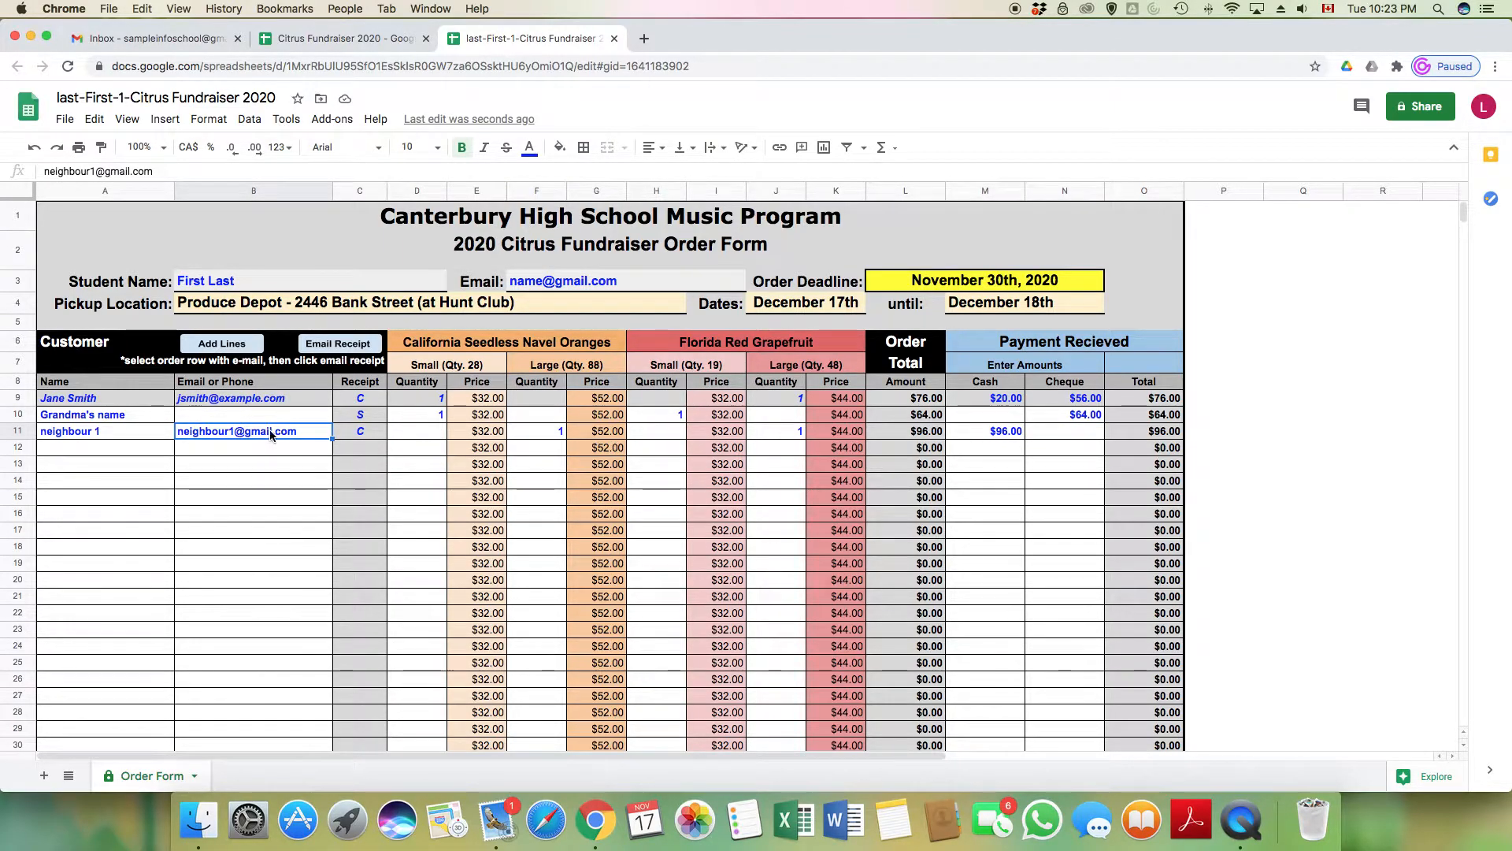
click(335, 345)
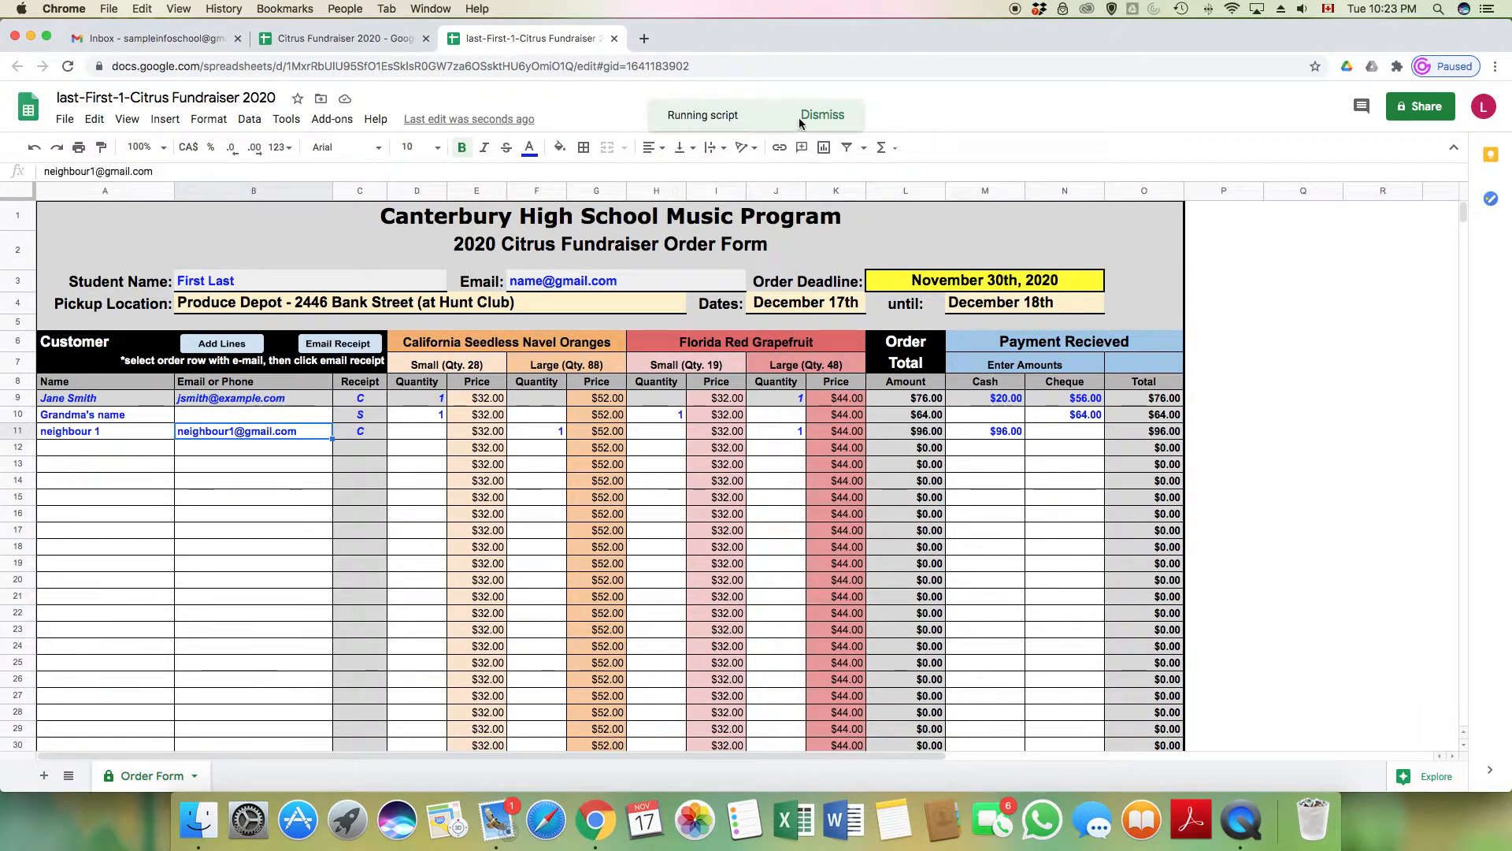
click(357, 345)
click(827, 117)
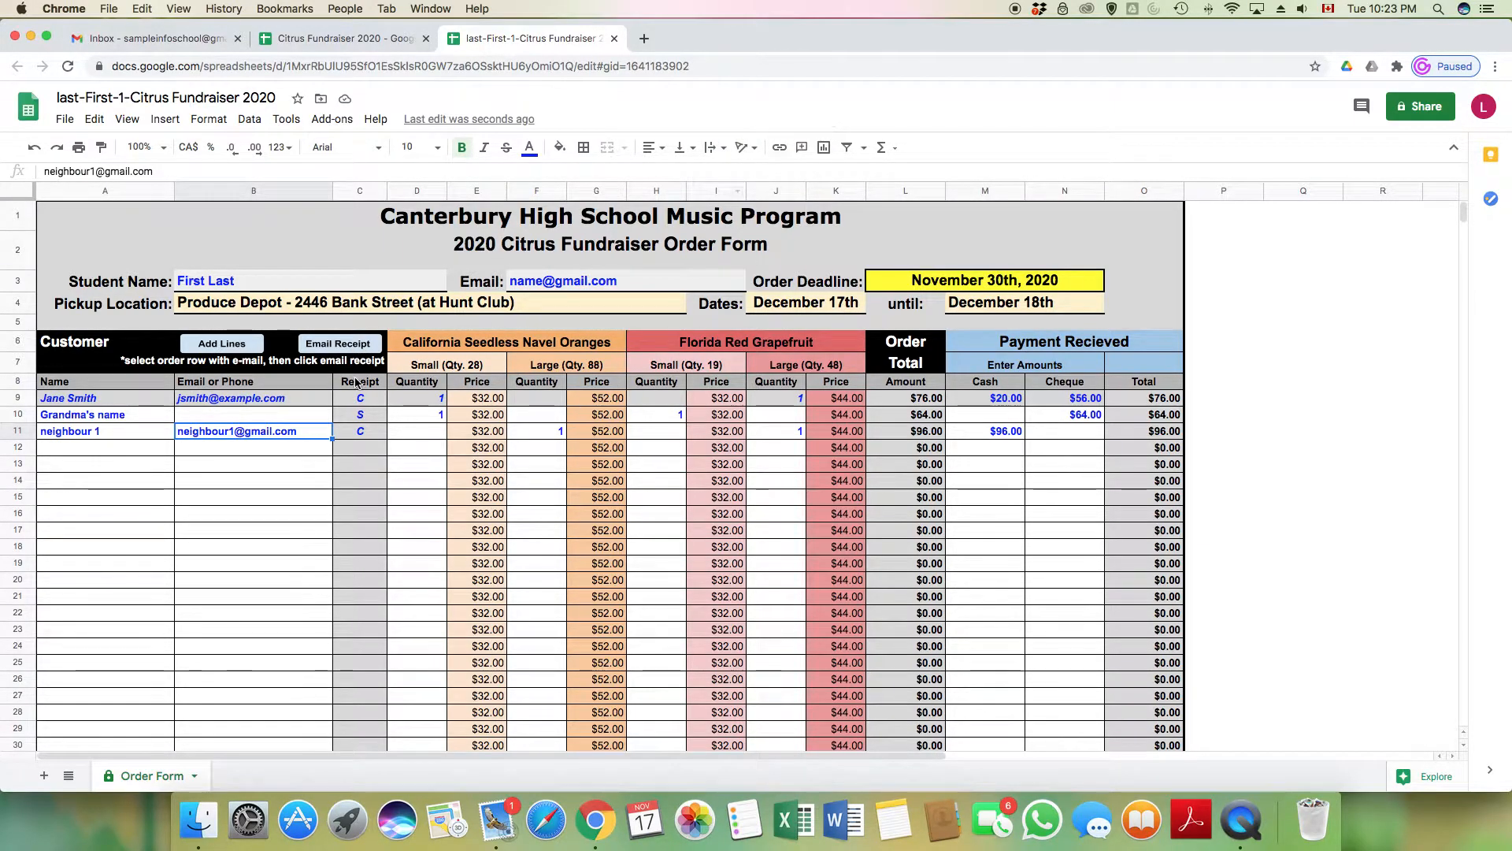
click(338, 348)
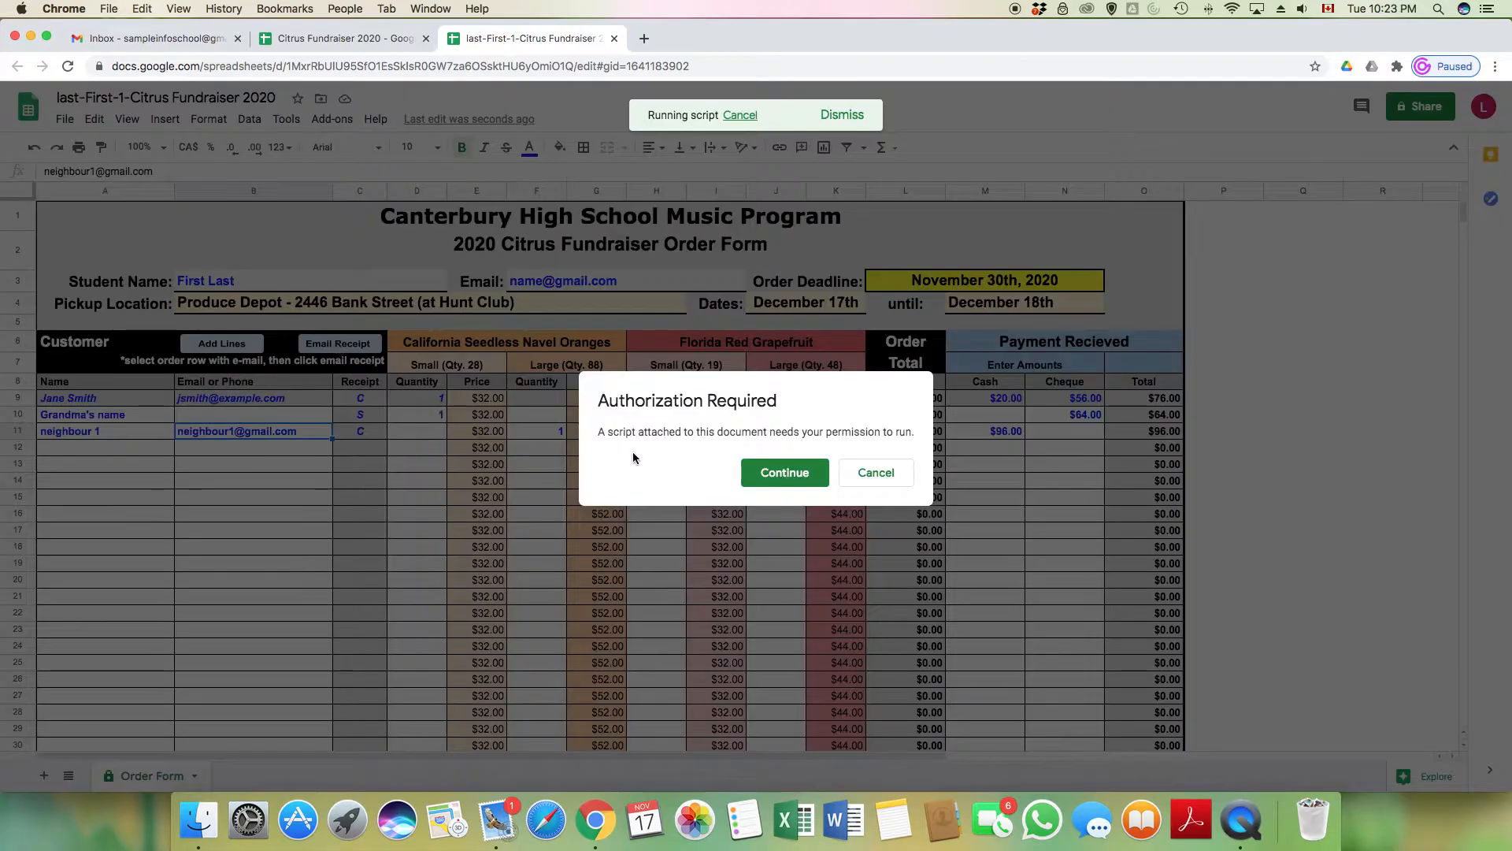
Authorize emailPD past the unverified-app warning, allowing spreadsheet and email access
click(780, 475)
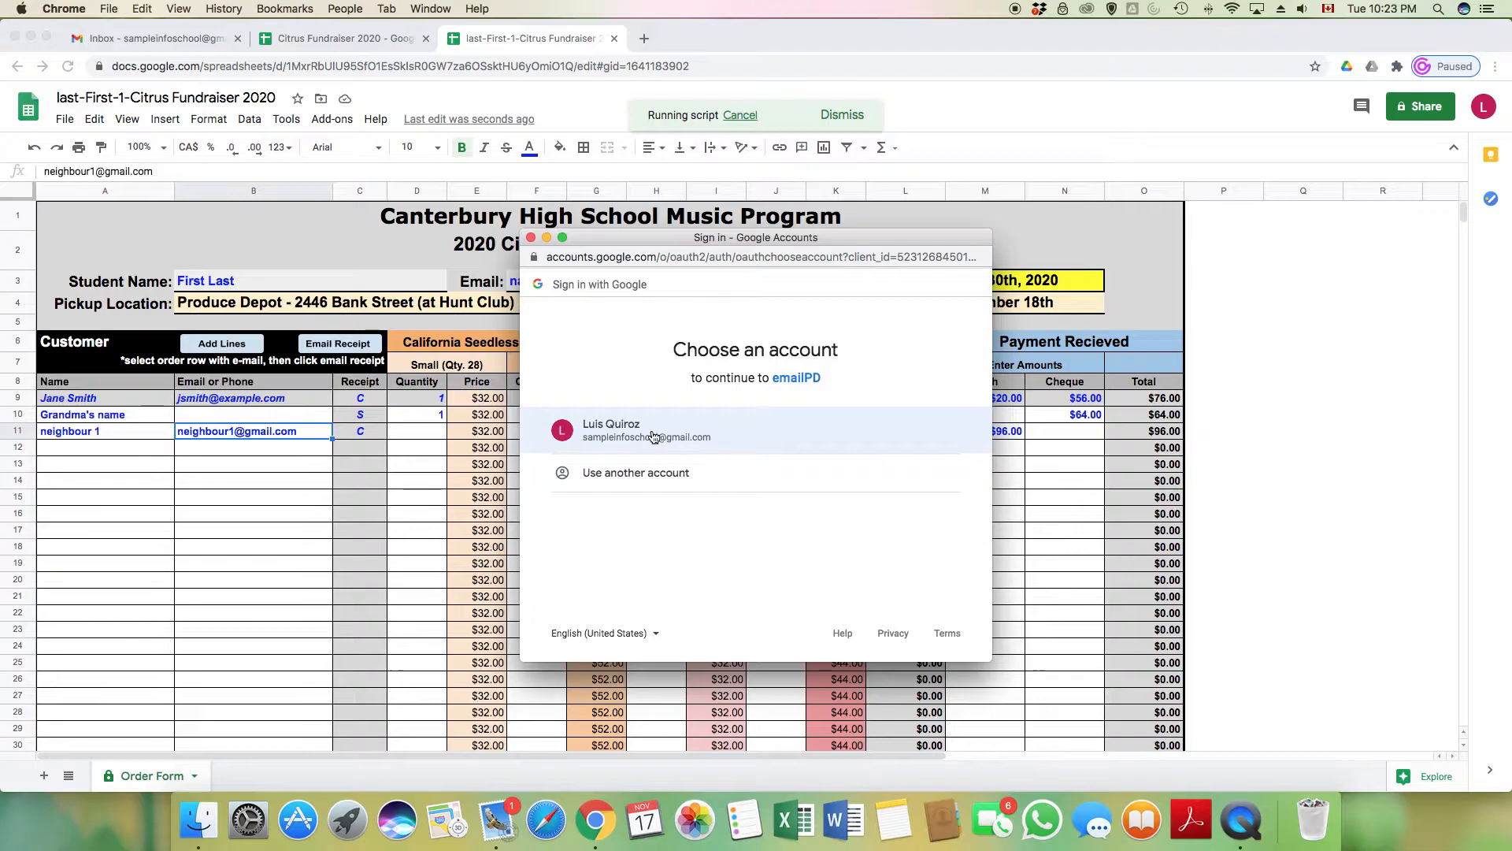
click(652, 435)
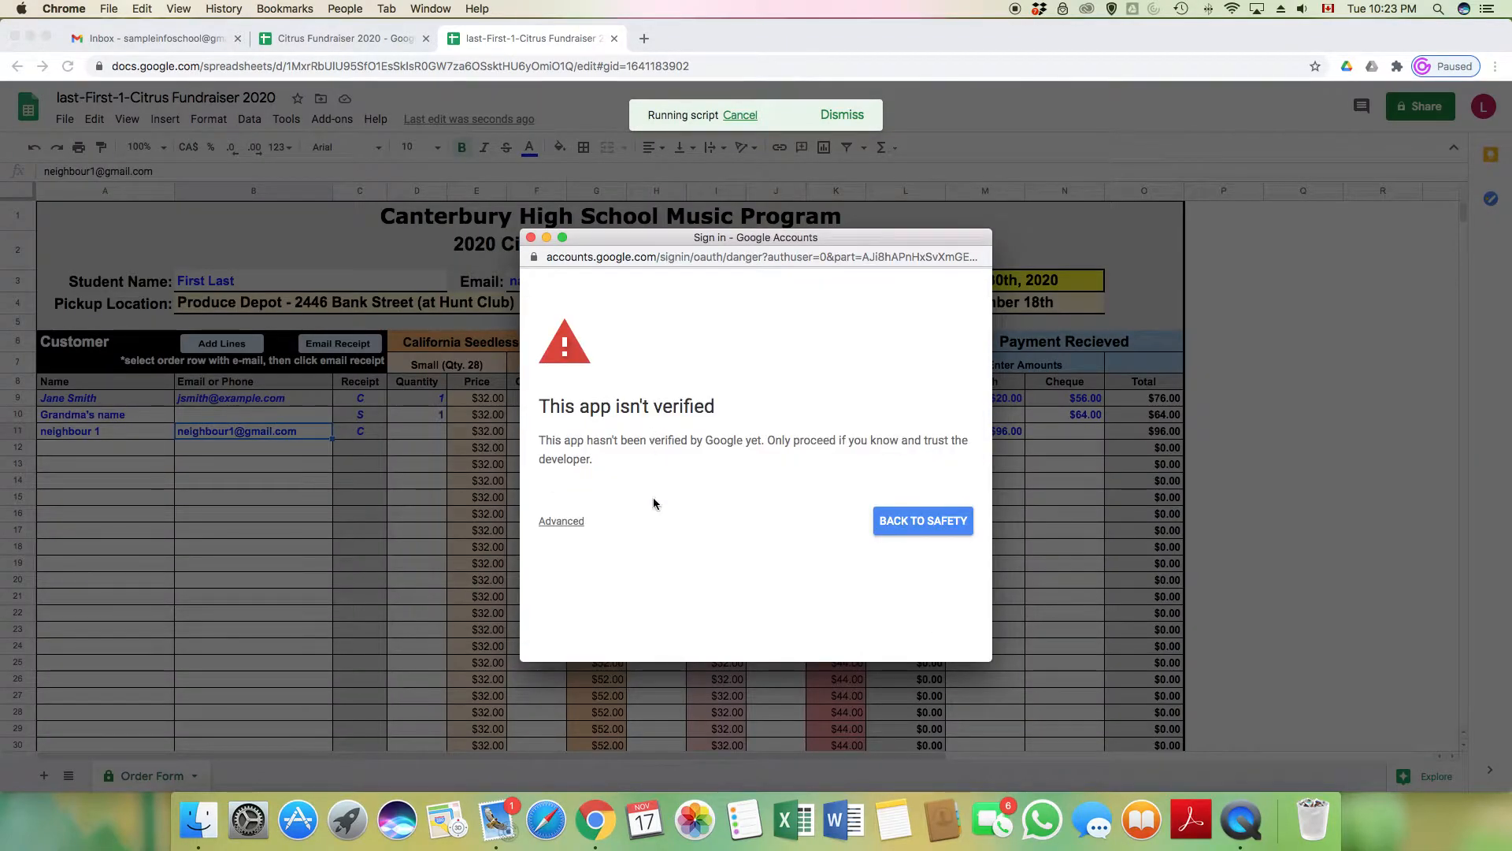
click(567, 523)
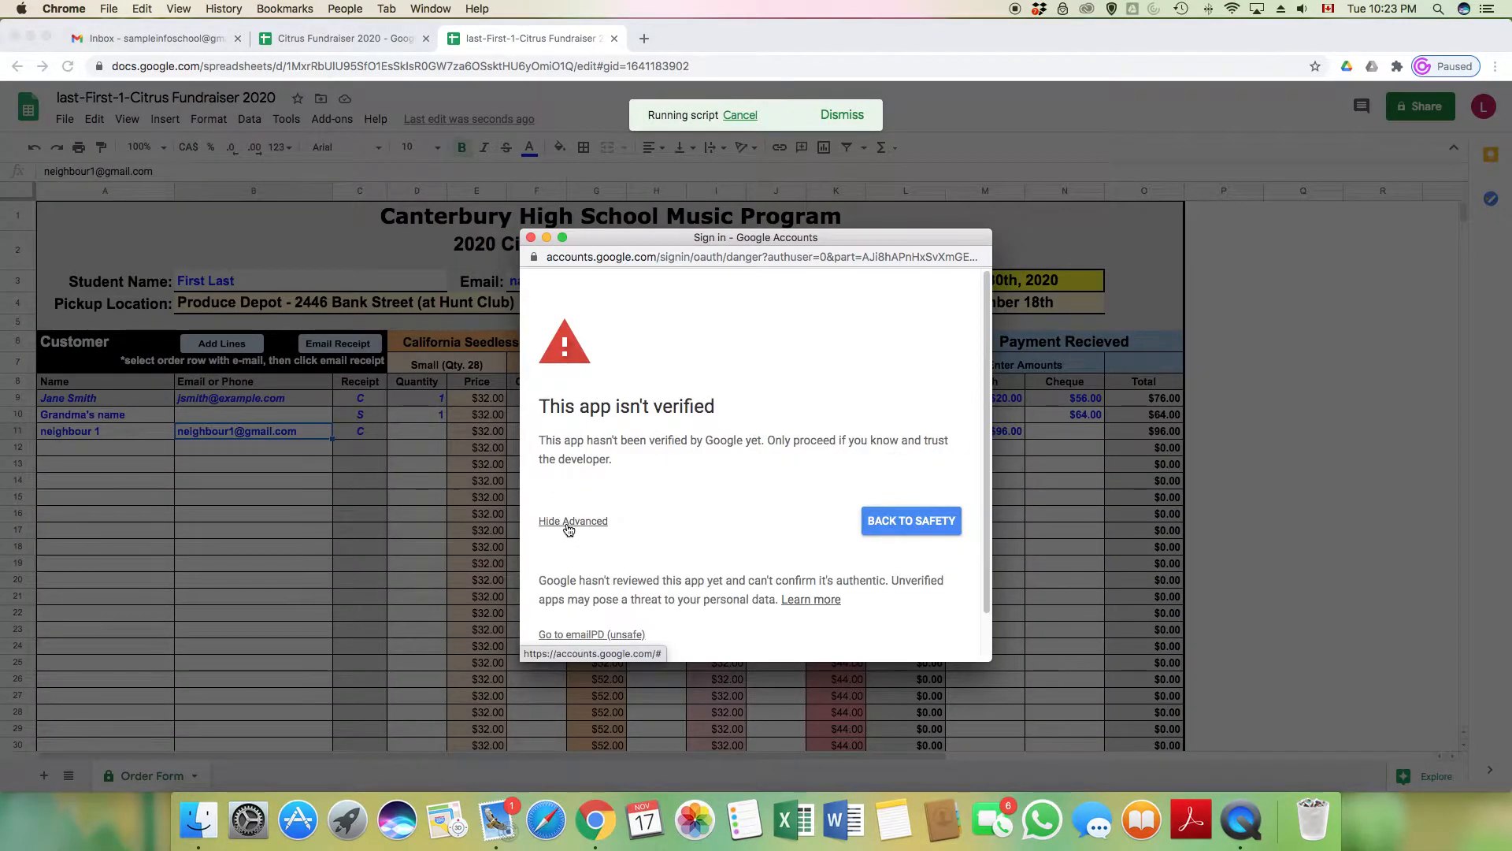
click(628, 636)
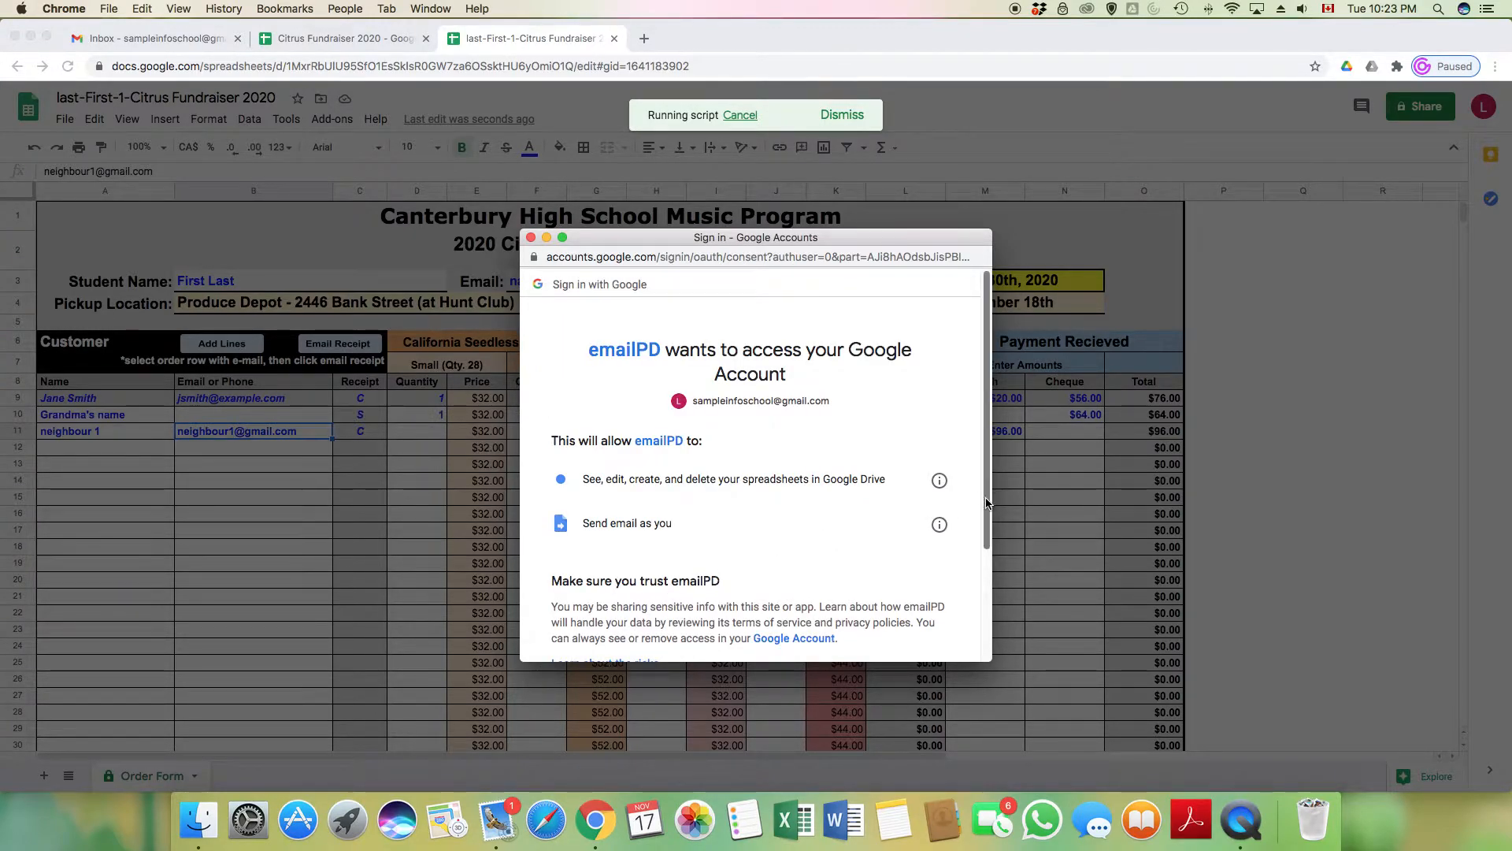
scroll(987, 502, down, 3)
click(926, 582)
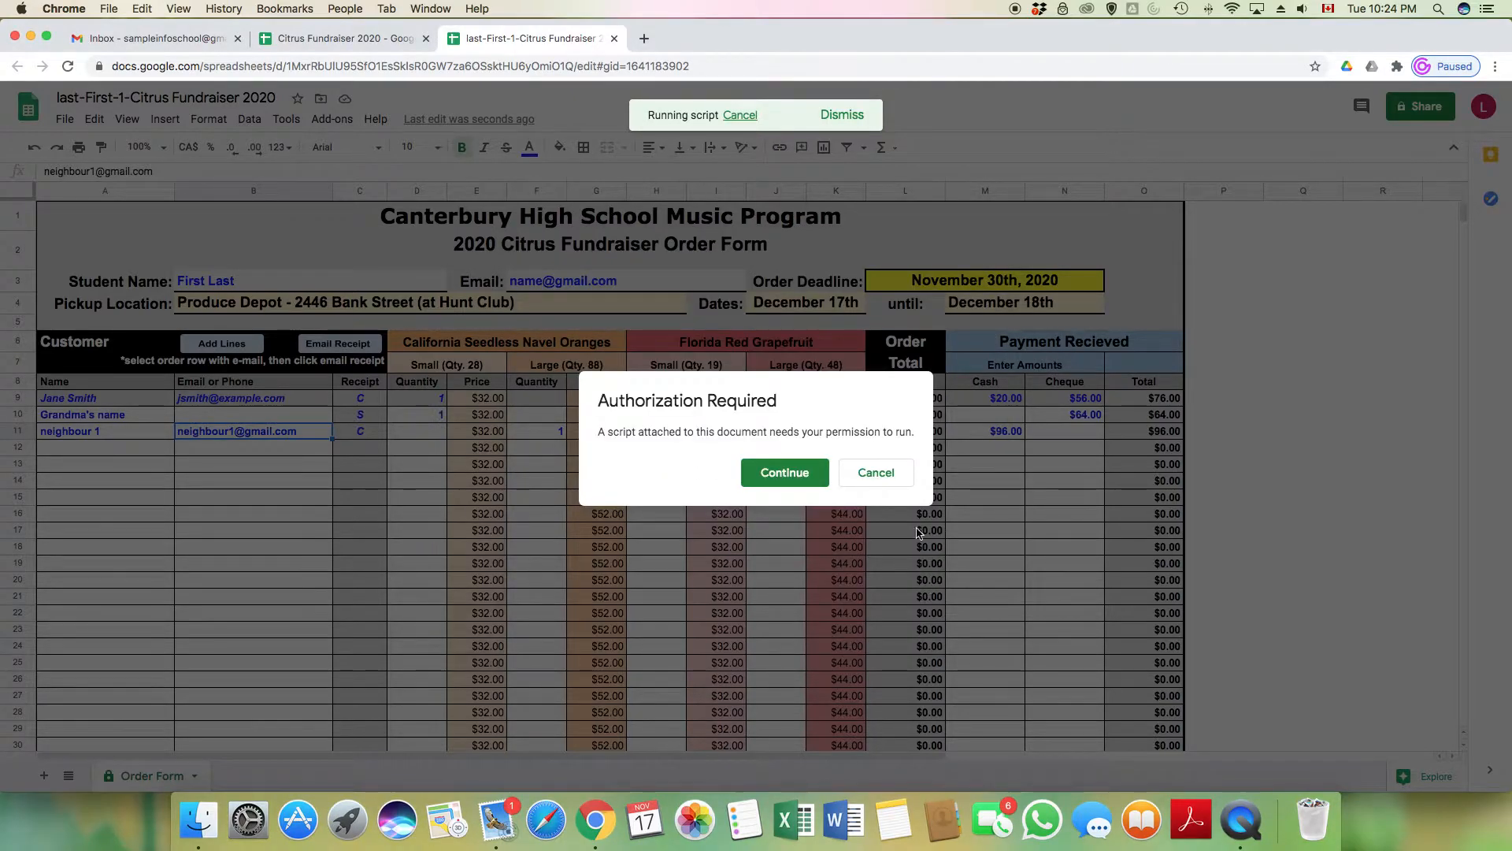
Repeat the emailPD authorization when the prompt returns, allowing its requested access again
click(794, 472)
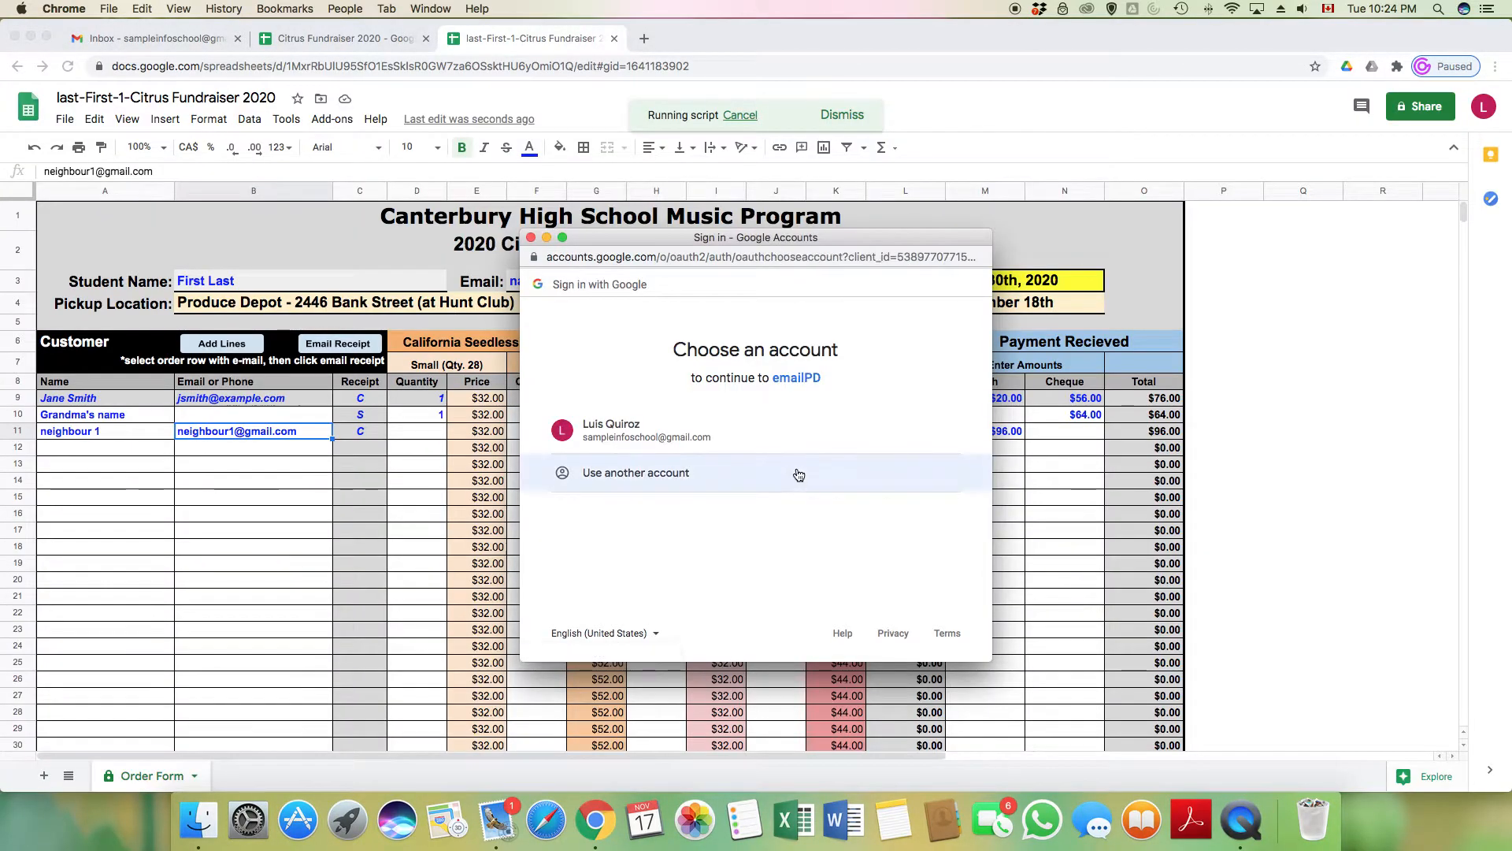
click(624, 428)
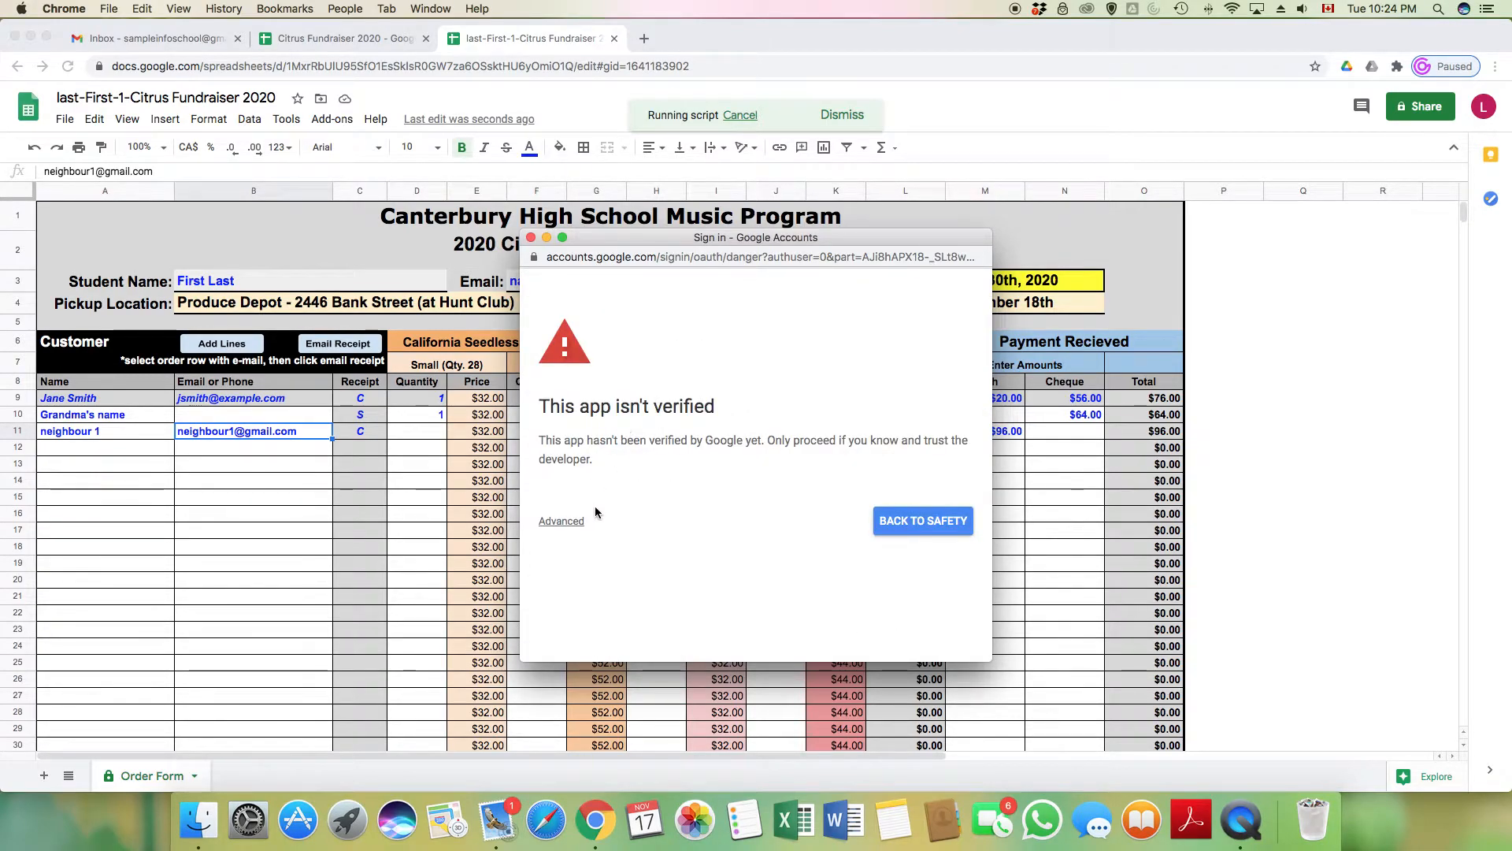
click(567, 523)
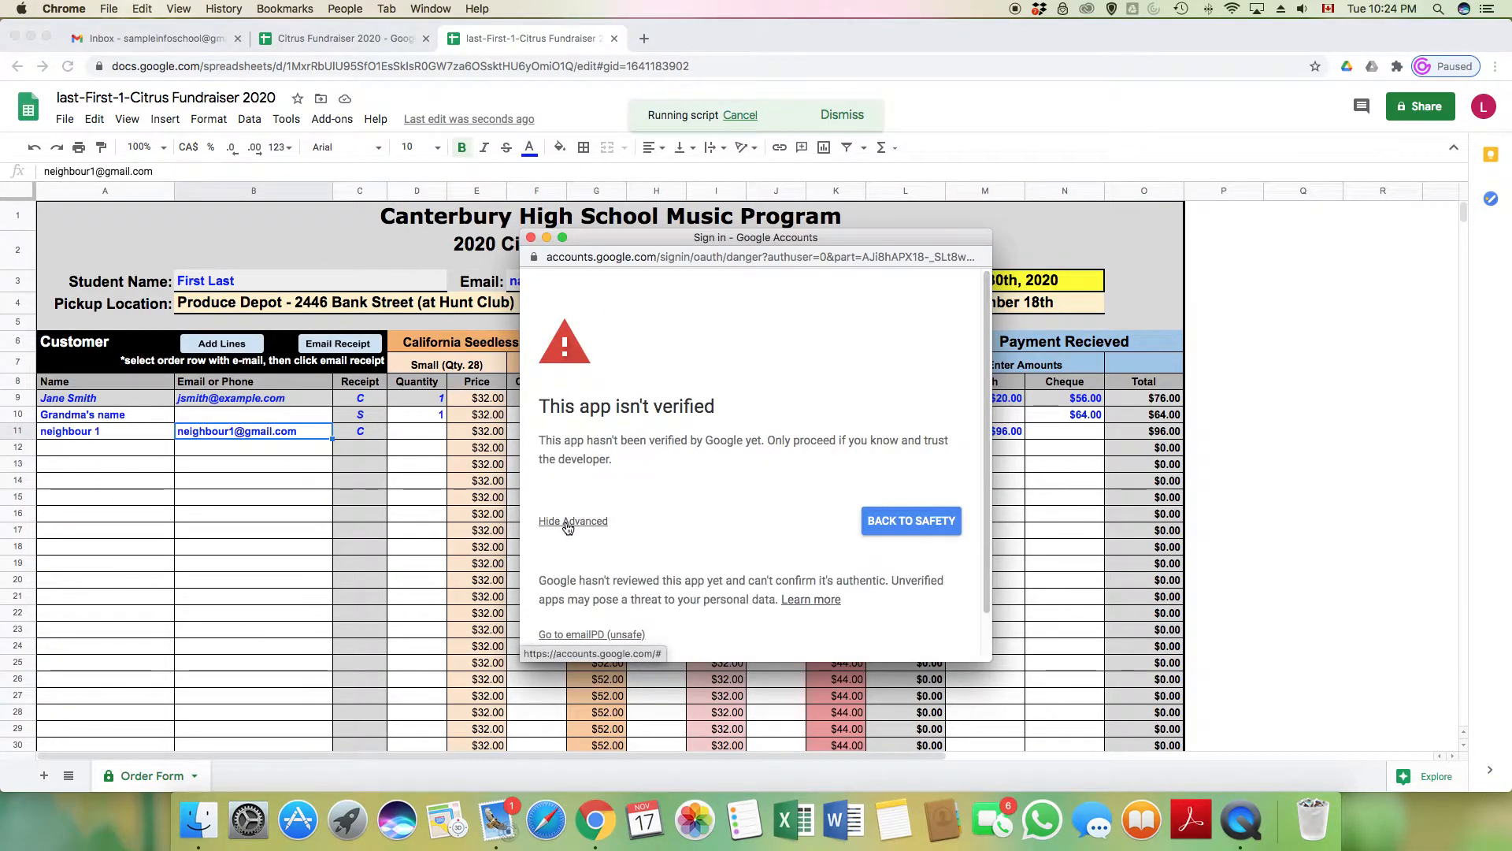
scroll(953, 522, down, 2)
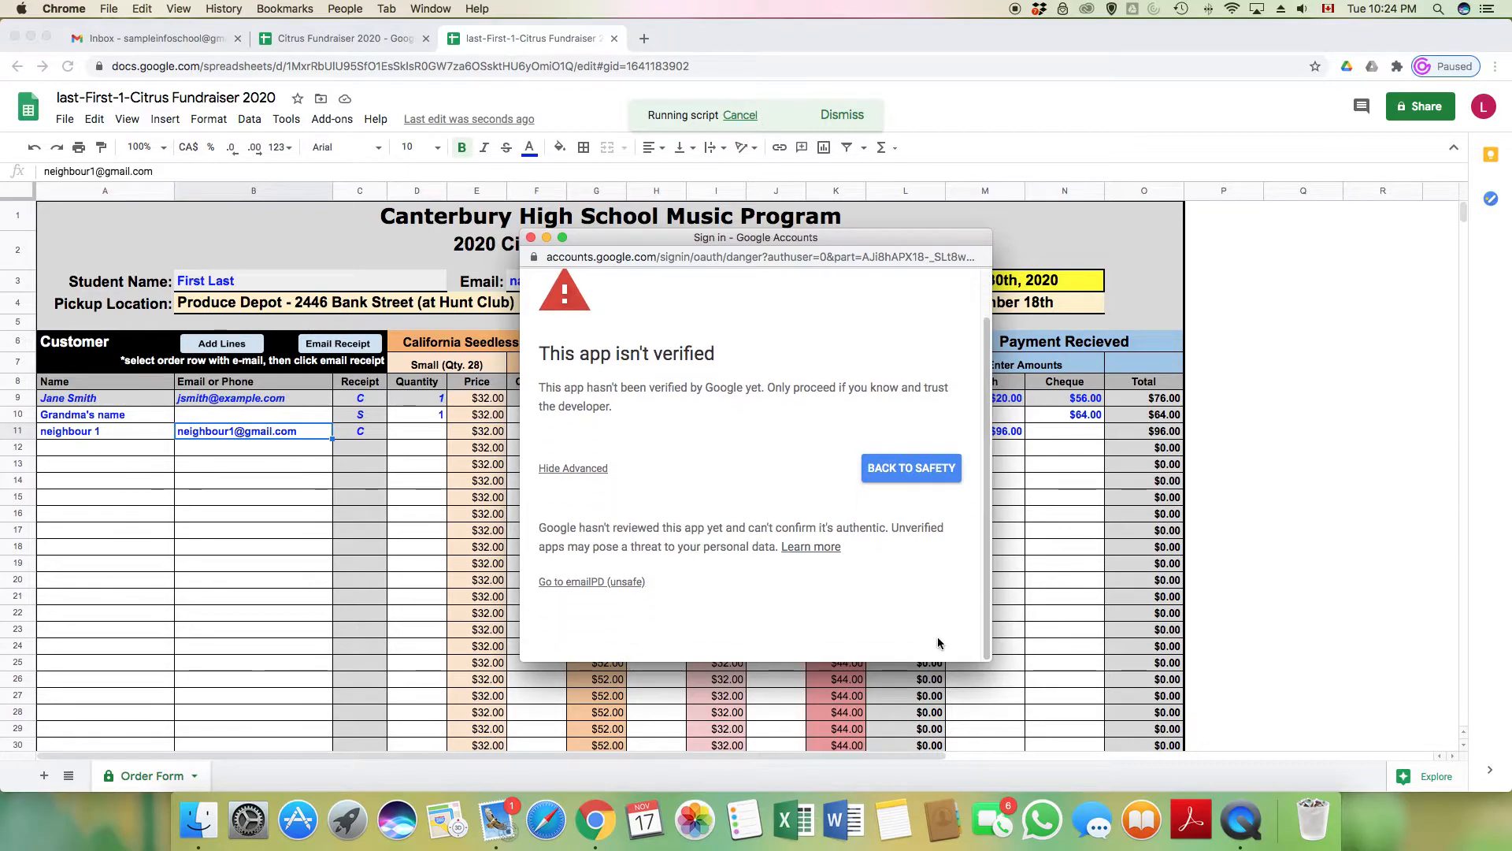
click(626, 582)
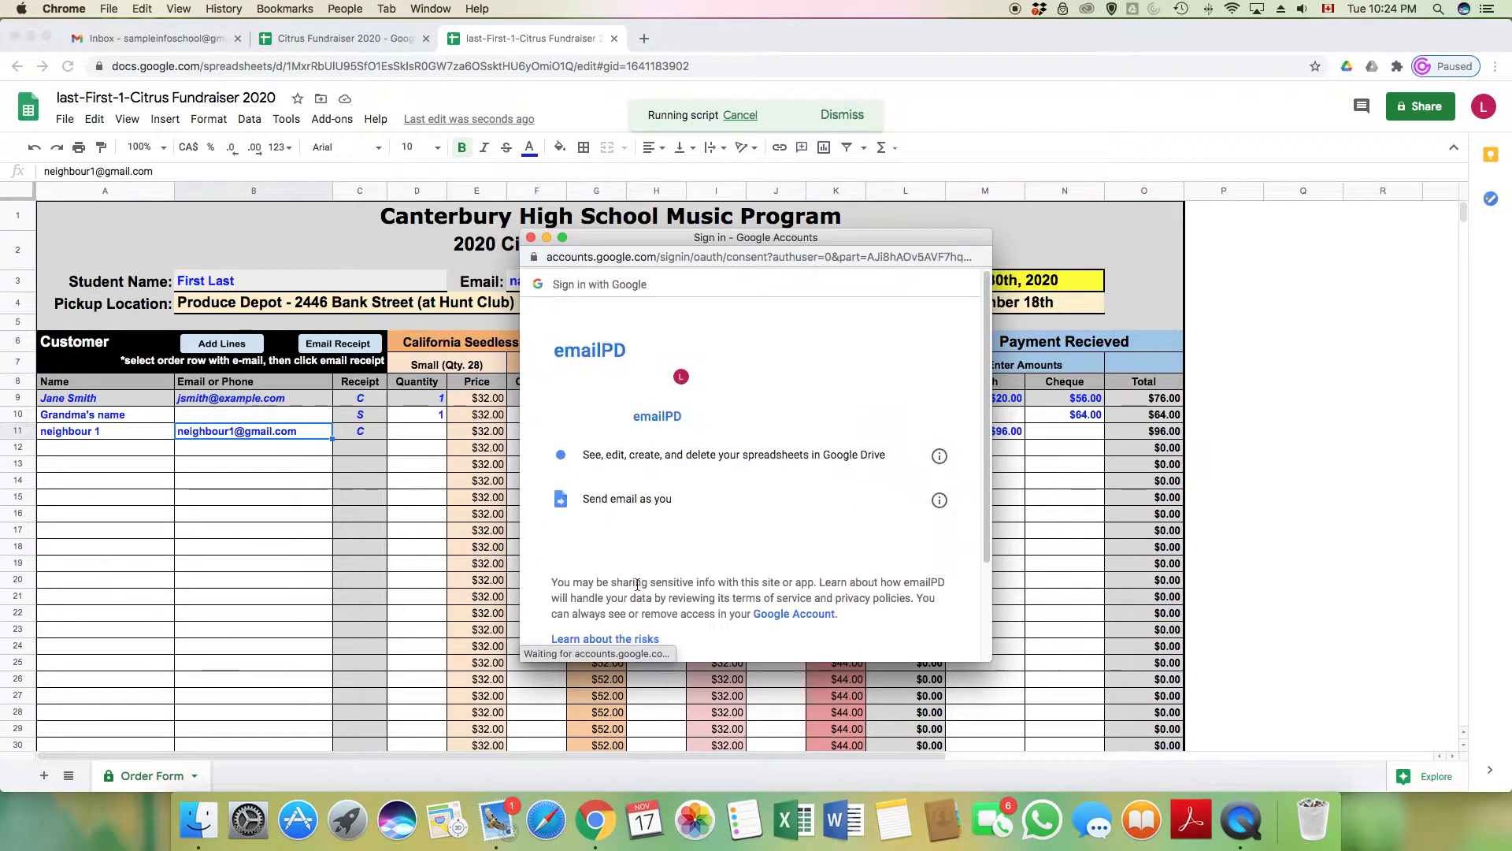
scroll(981, 551, down, 5)
click(914, 588)
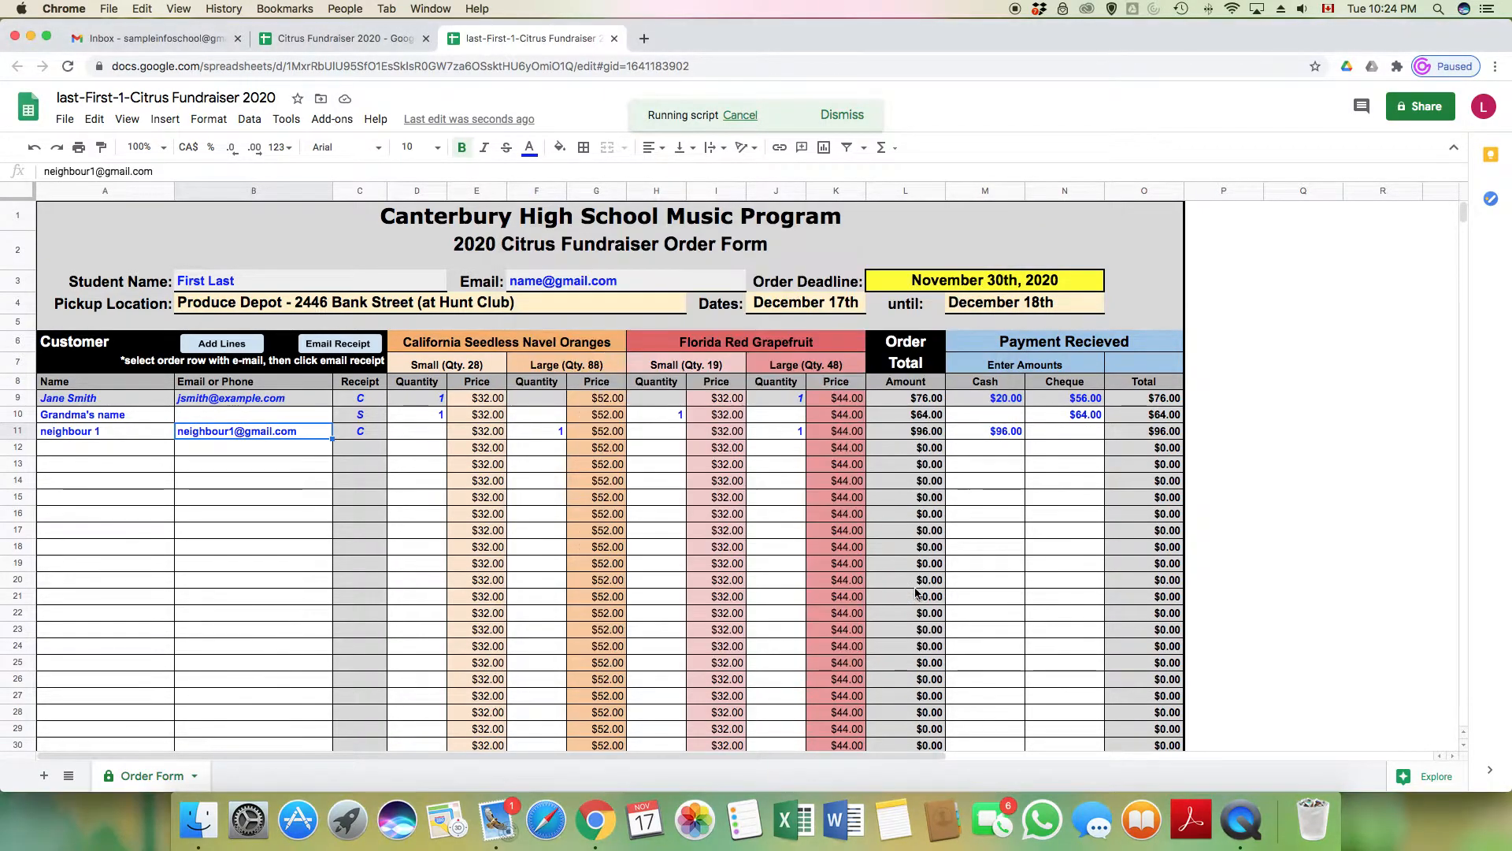
Send neighbour 1's receipt for one large orange and one large grapefruit
click(859, 114)
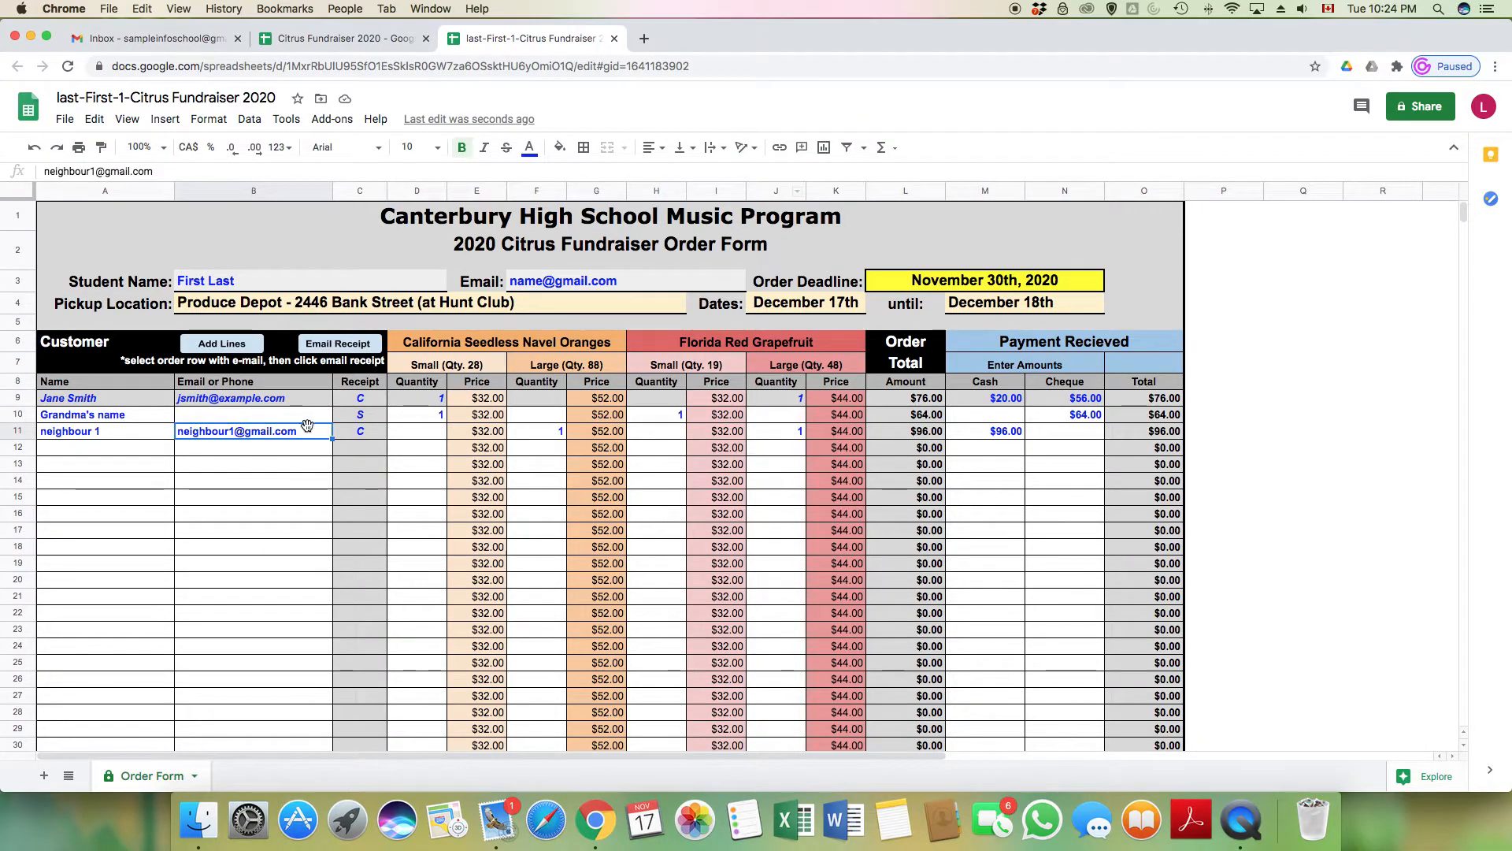
click(342, 345)
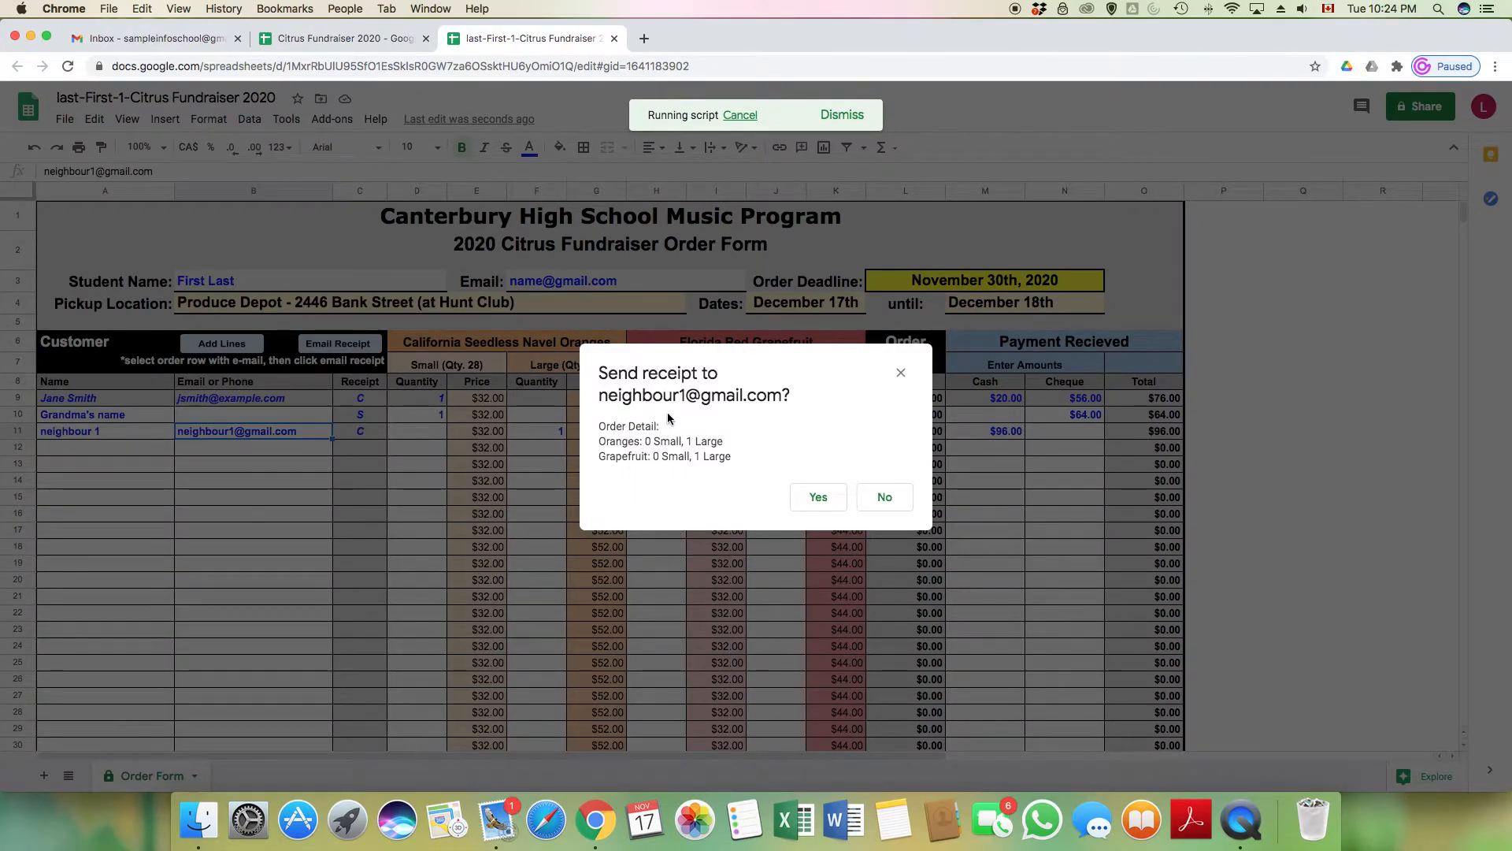
click(818, 497)
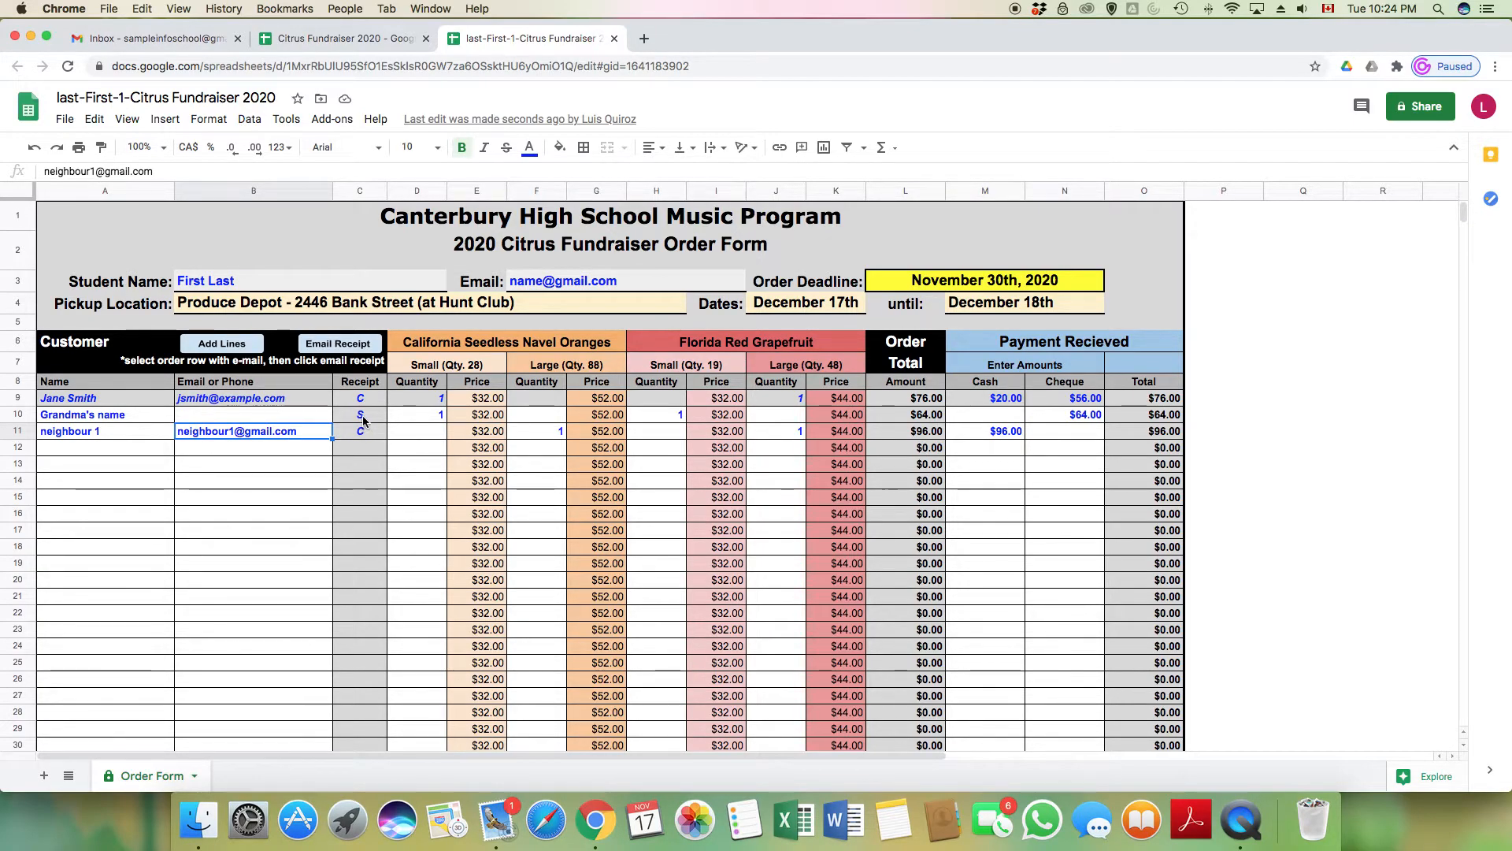
Enter 'S' in Receipt cells C12 and C13, removing the doubled S
click(127, 451)
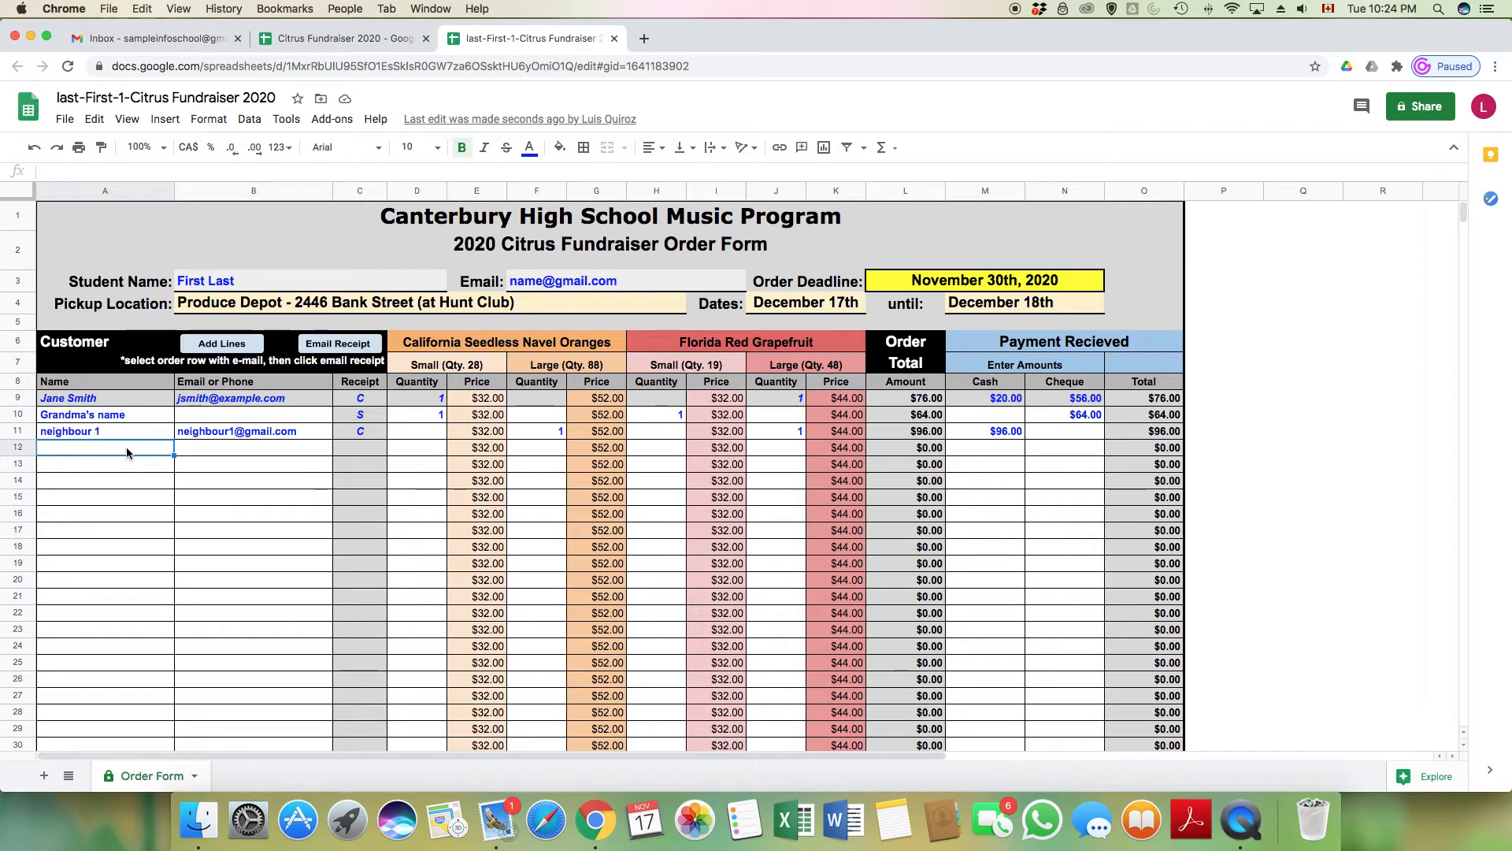
drag(128, 454, 128, 503)
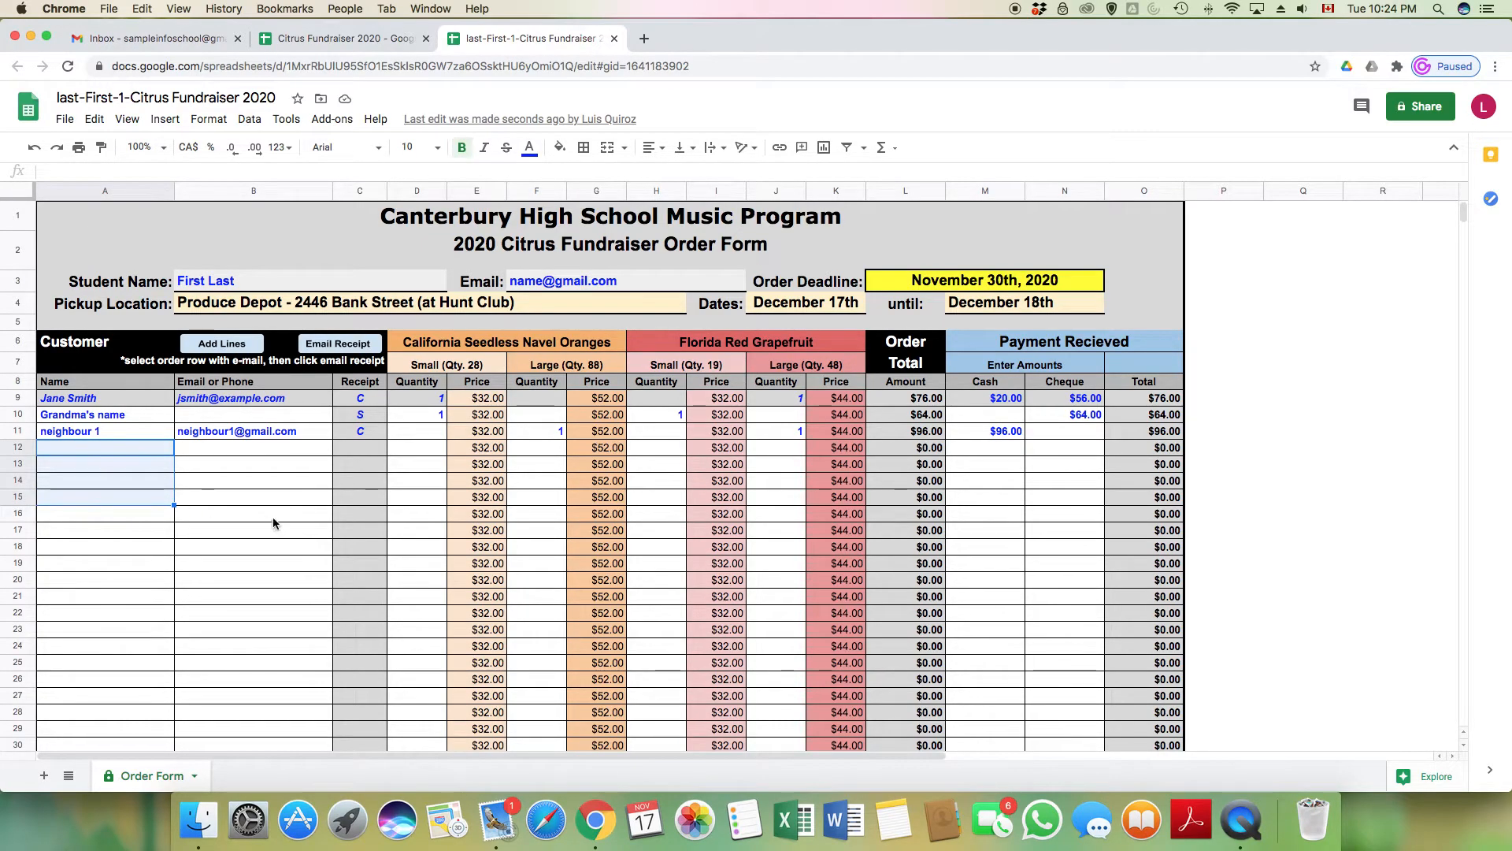
click(360, 447)
text(S)
click(357, 465)
text(SS)
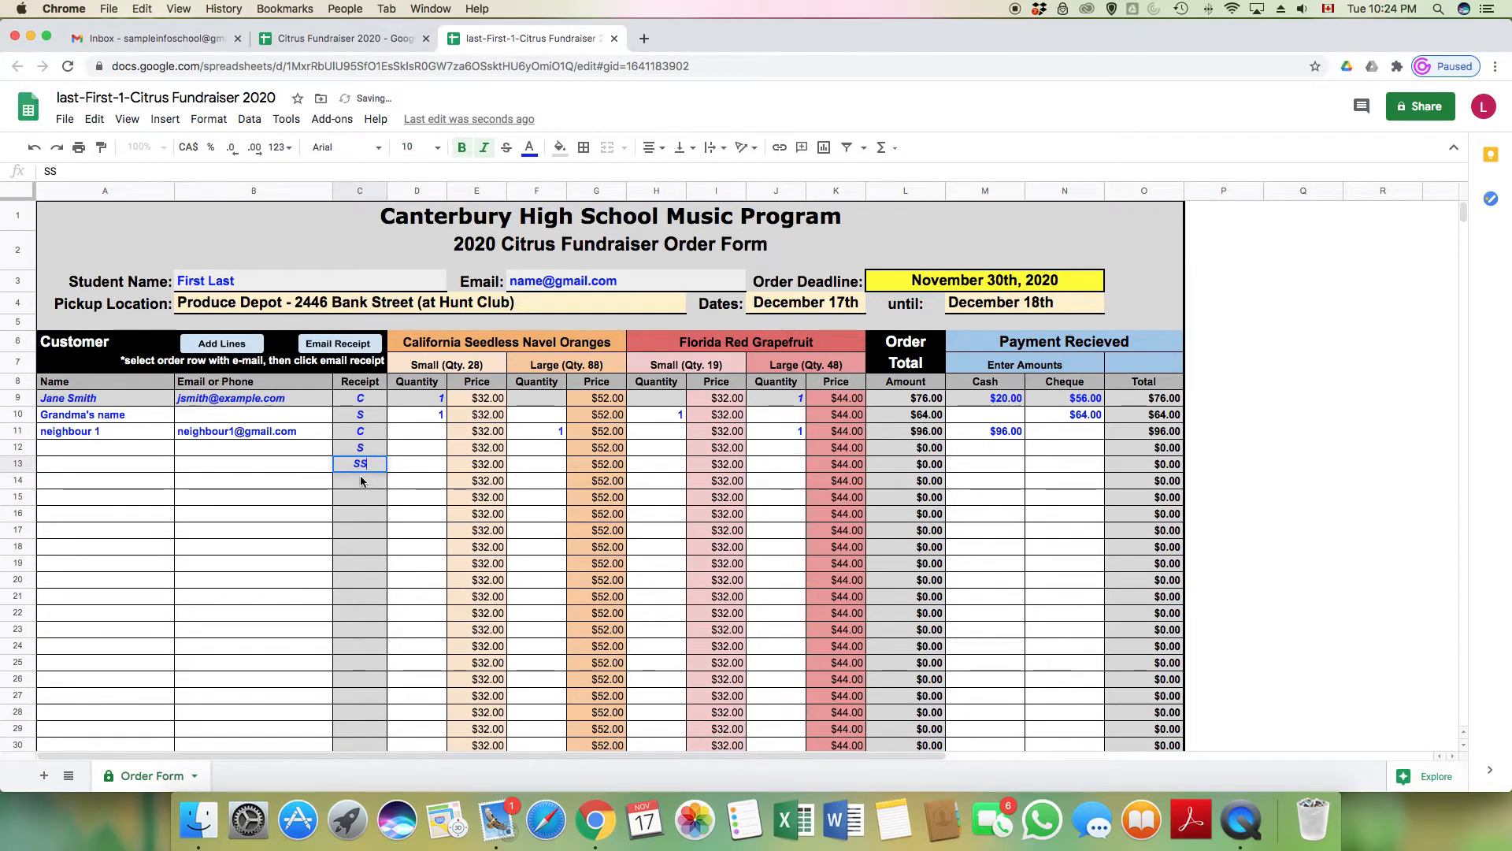
key(BackSpace)
click(624, 285)
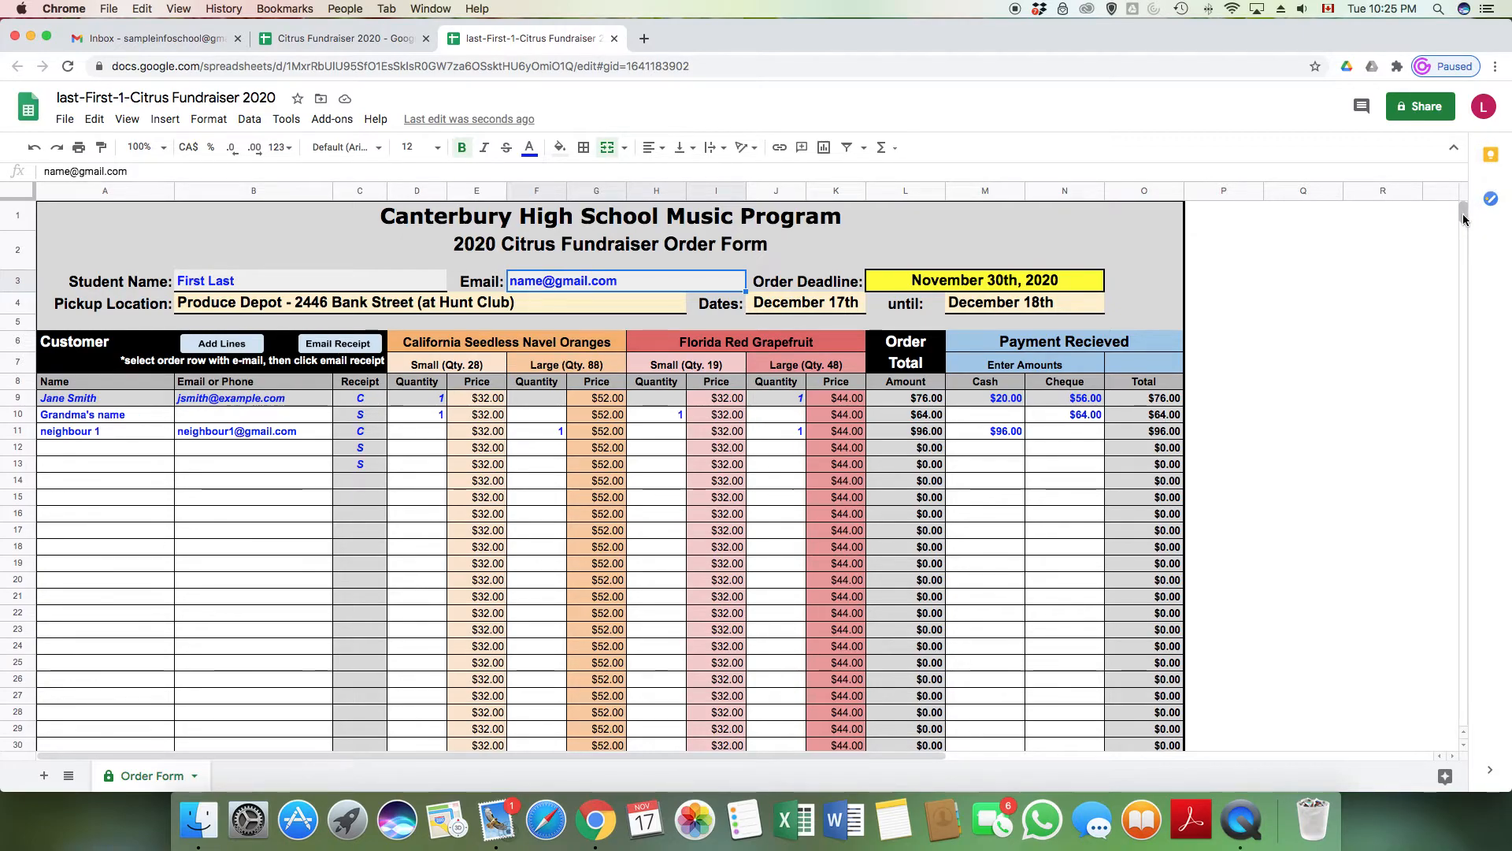
Scroll down to show the Order Totals row and the notes in rows 31–41
drag(1463, 219, 1463, 233)
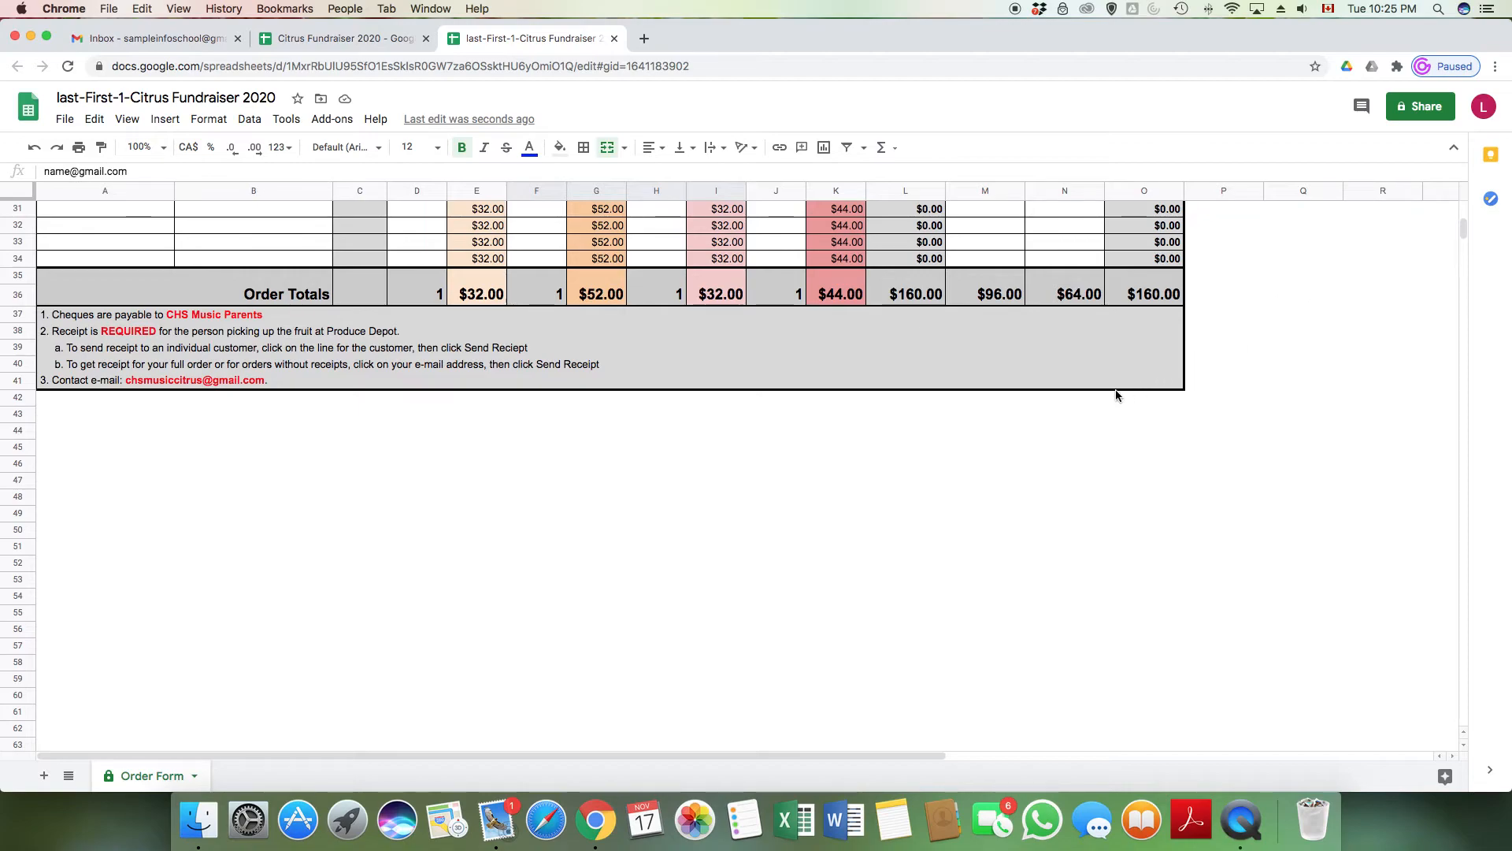
Share the spreadsheet as Editor with the pasted fundraiser email, including a short message
click(1424, 108)
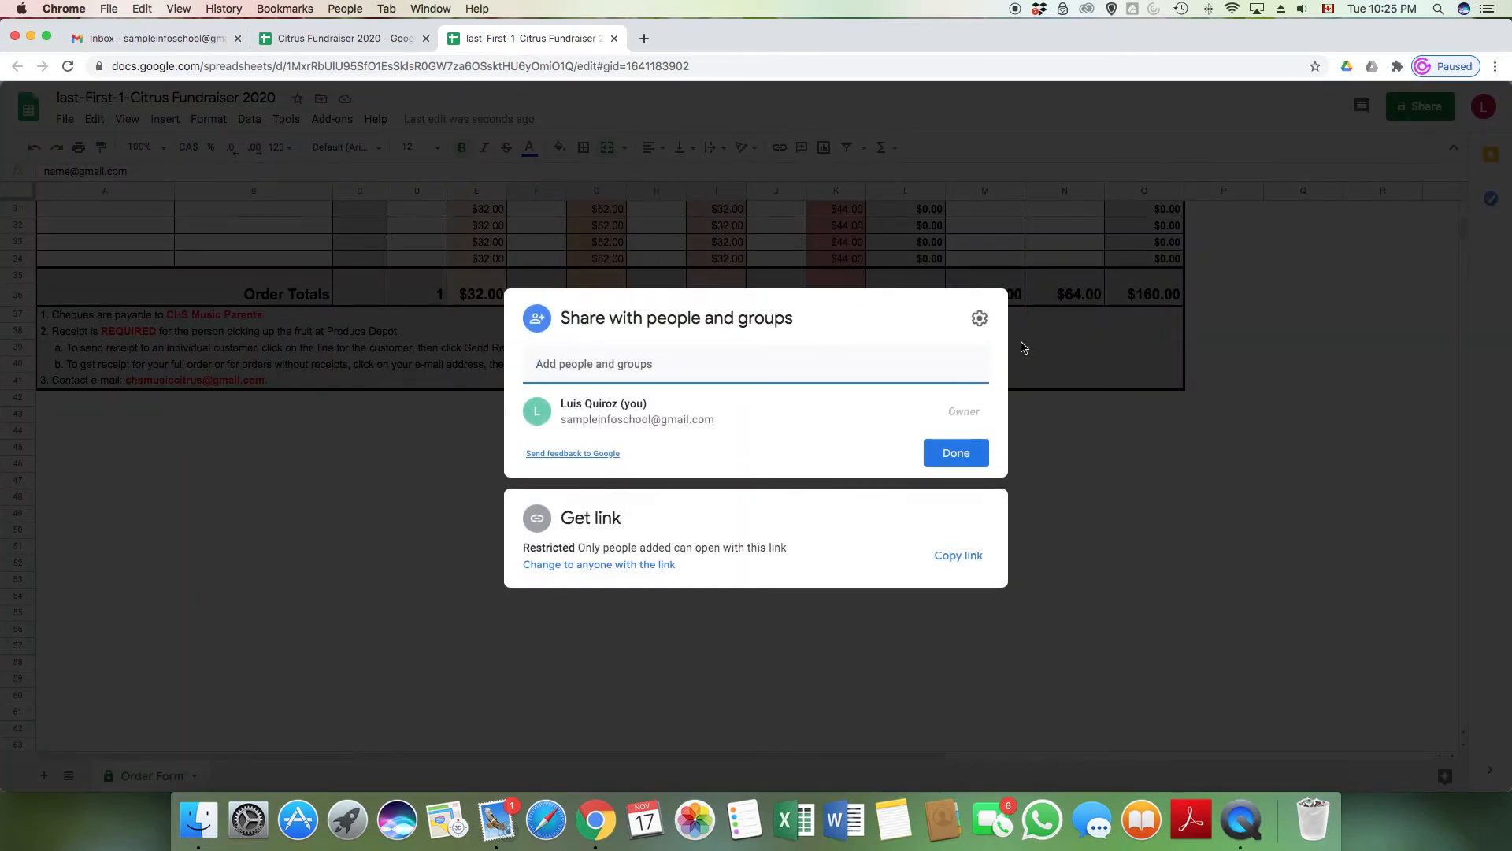
key(super+v)
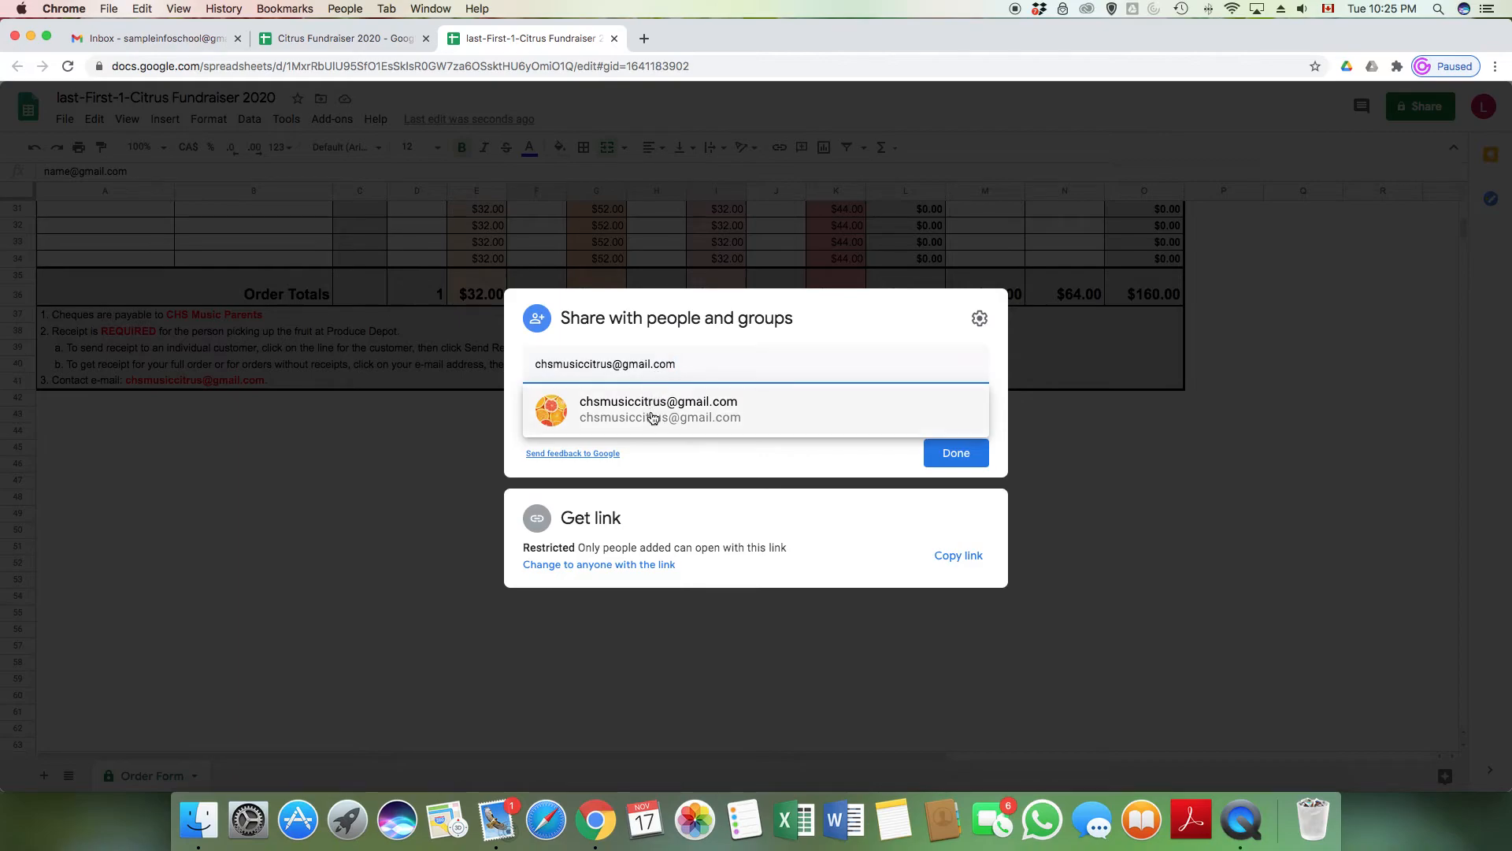
click(653, 410)
click(616, 432)
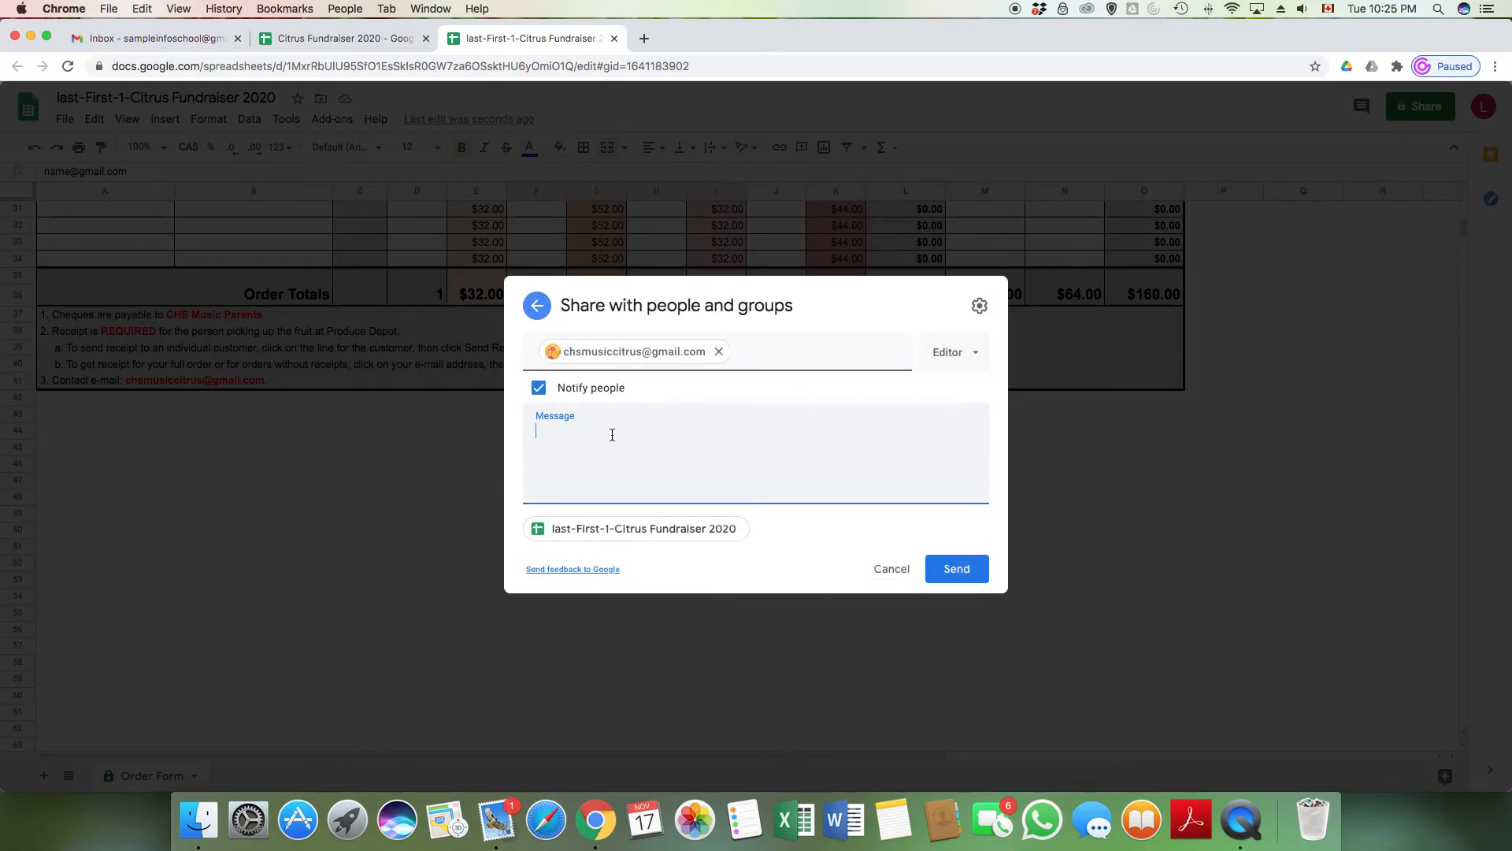
text(first a)
key(BackSpace)
click(959, 575)
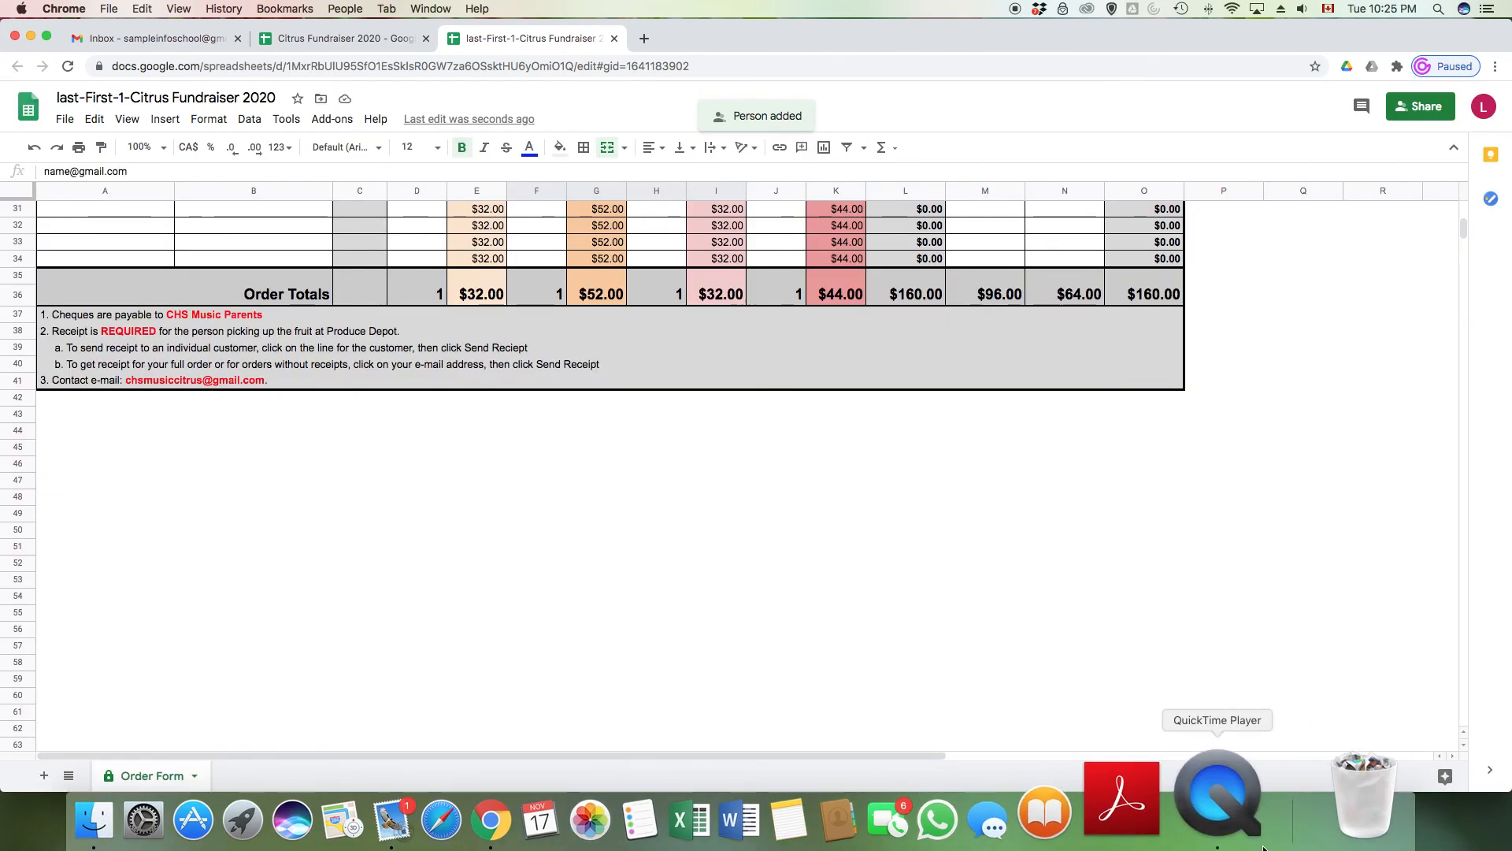
click(1244, 788)
right_click(1247, 785)
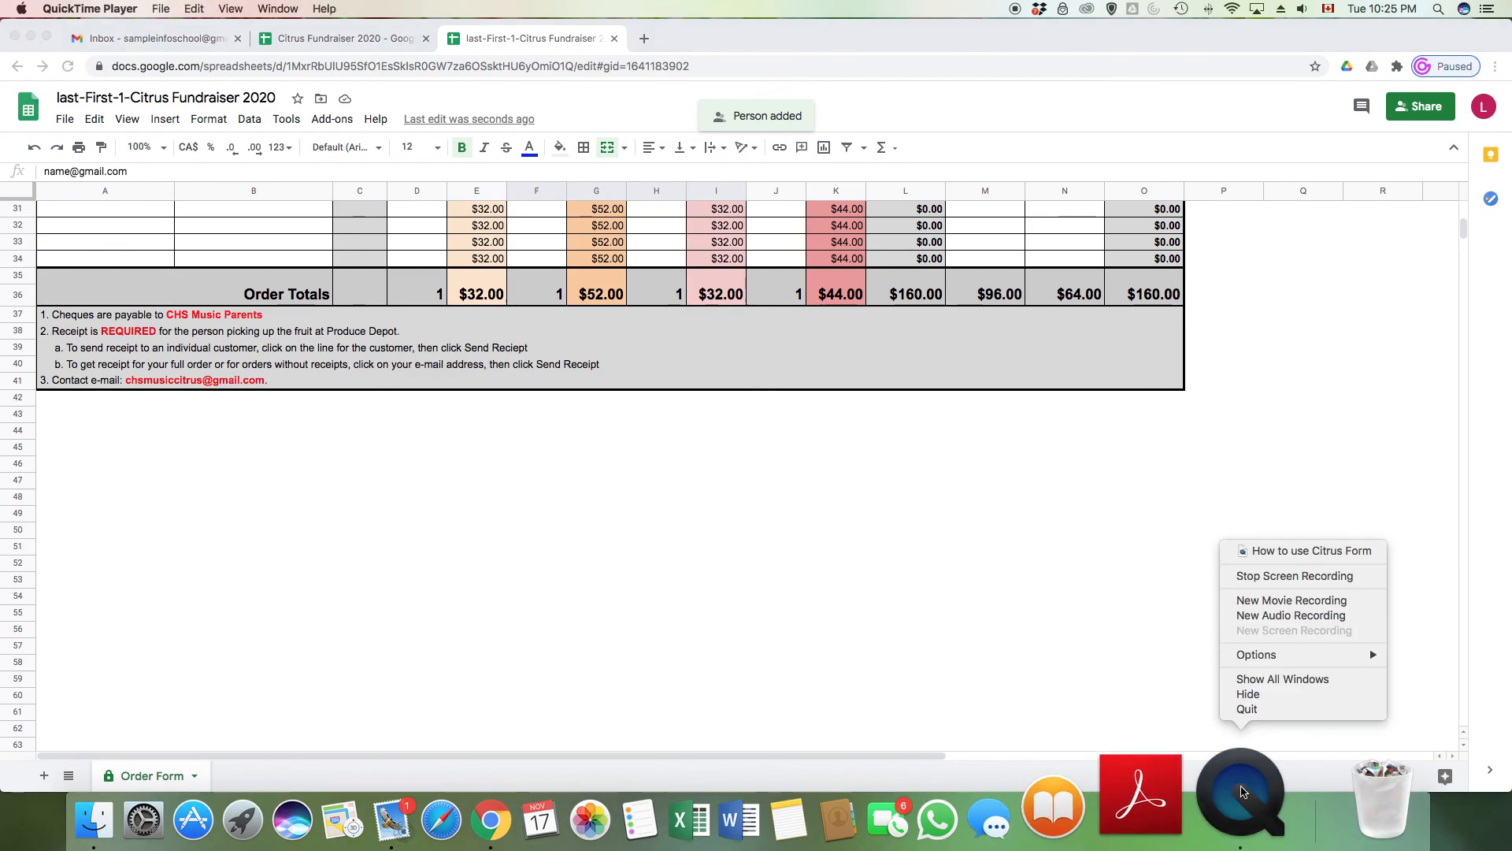